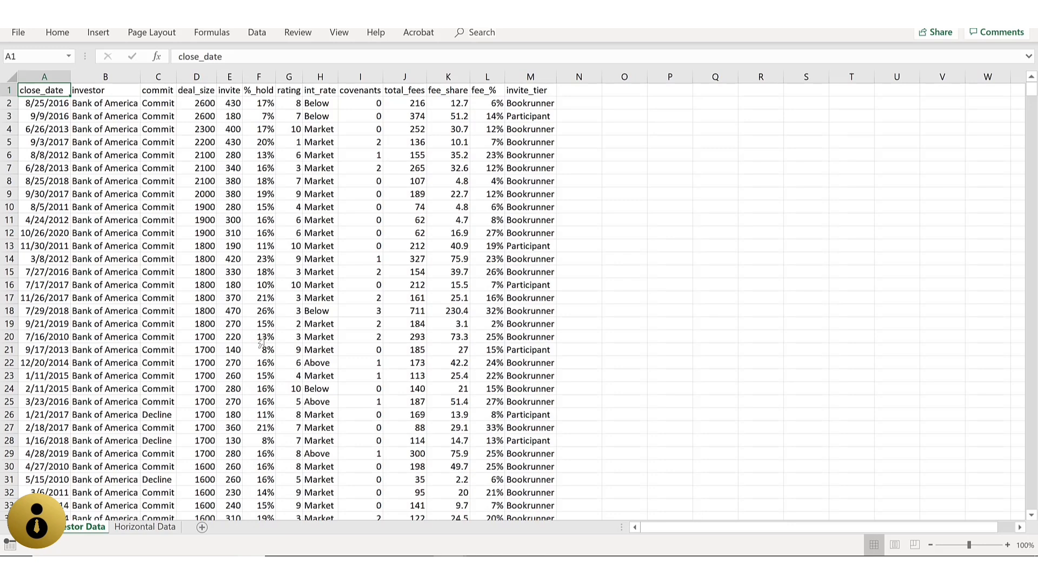
Step: Create a PivotTable from the Investor Data range A1:M1001 on a new worksheet
key("alt")
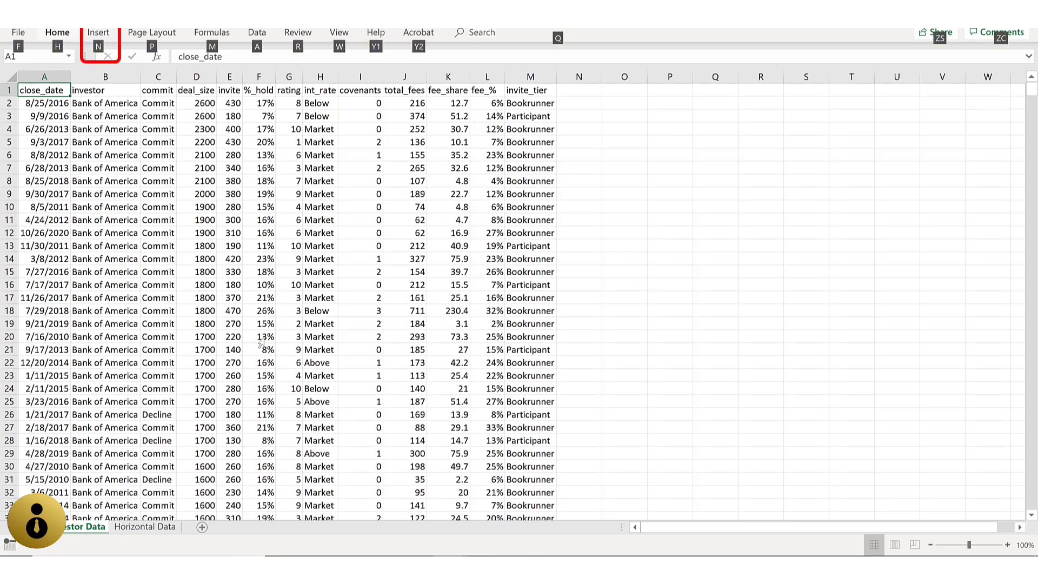
key("n")
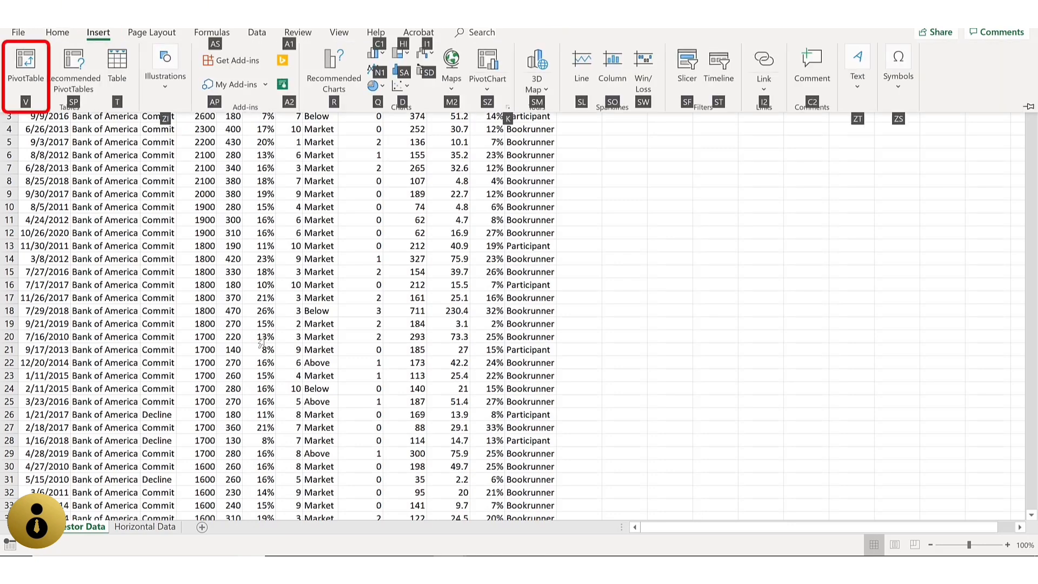
key("v")
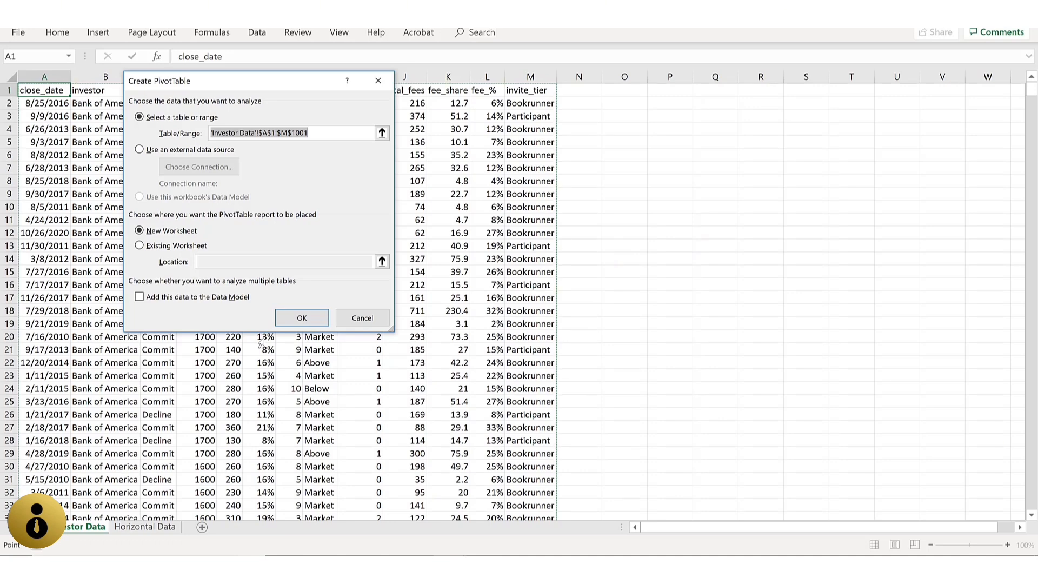
key("Return")
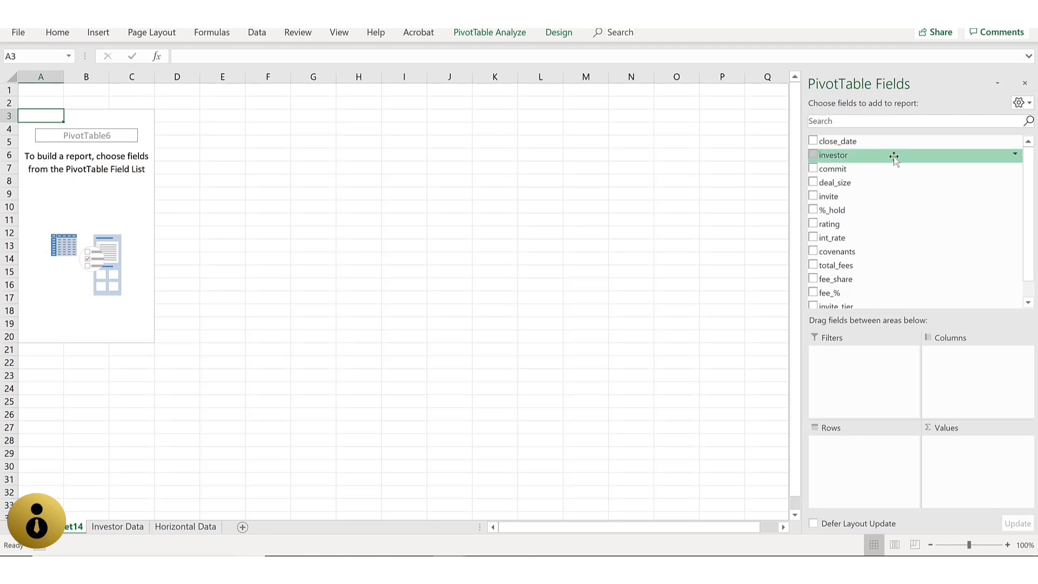
Step: Lay out the PivotTable with investor as rows, invite_tier as columns and the count of commit as values
left_click_drag(894, 157, 859, 461)
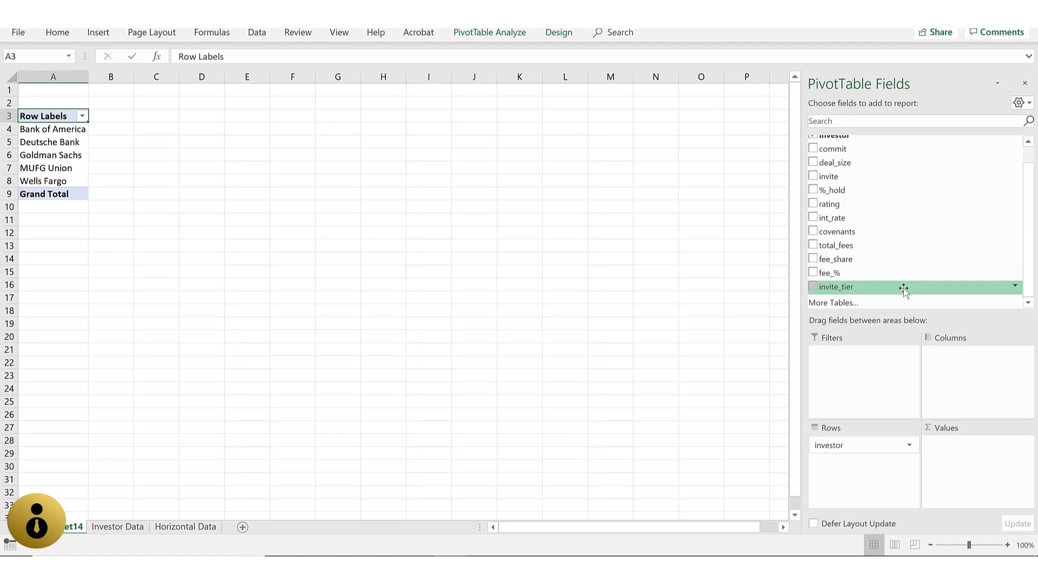
left_click_drag(903, 287, 979, 382)
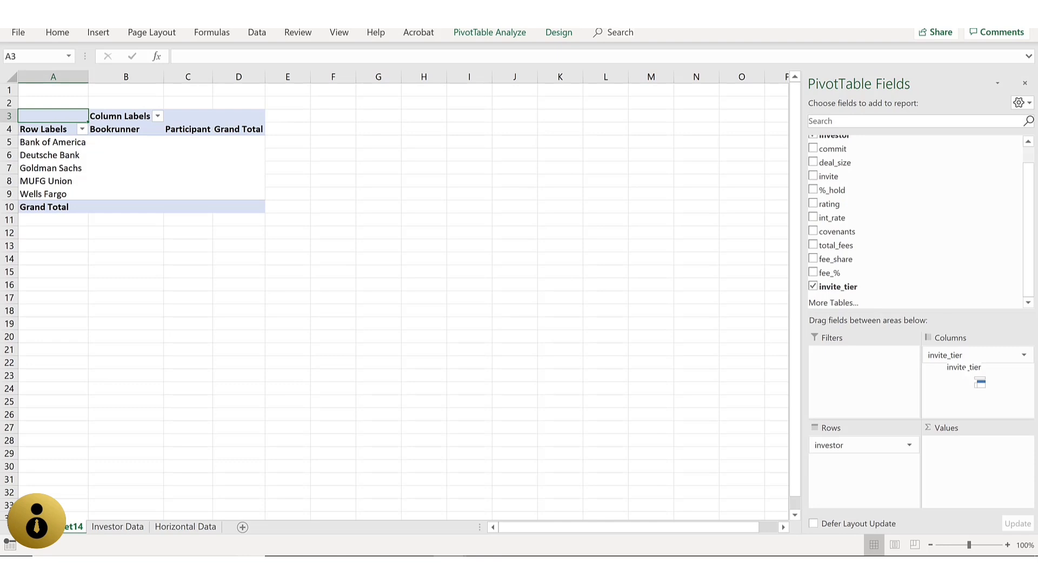
left_click_drag(980, 383, 979, 383)
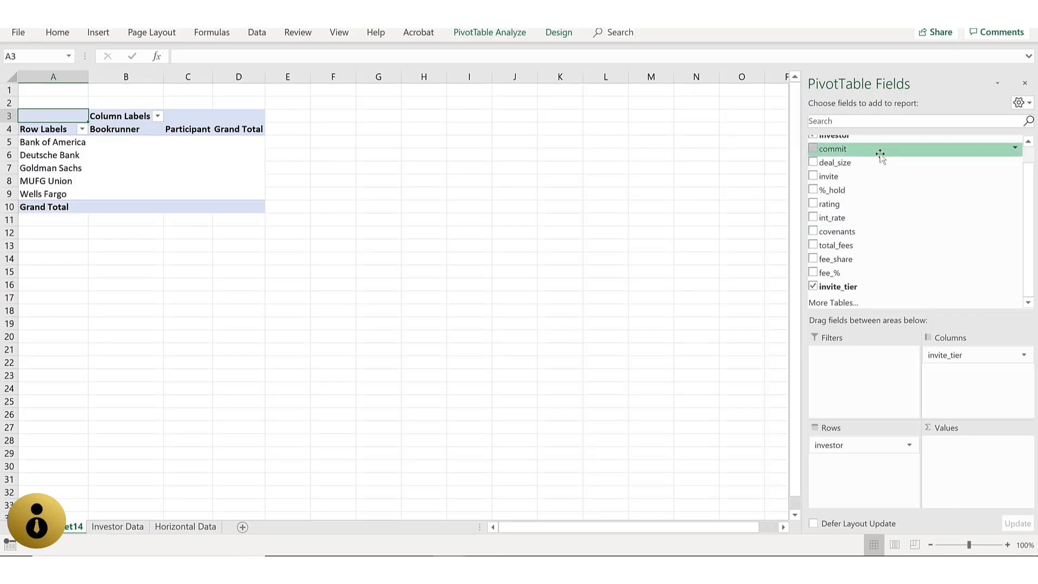
left_click_drag(880, 156, 985, 498)
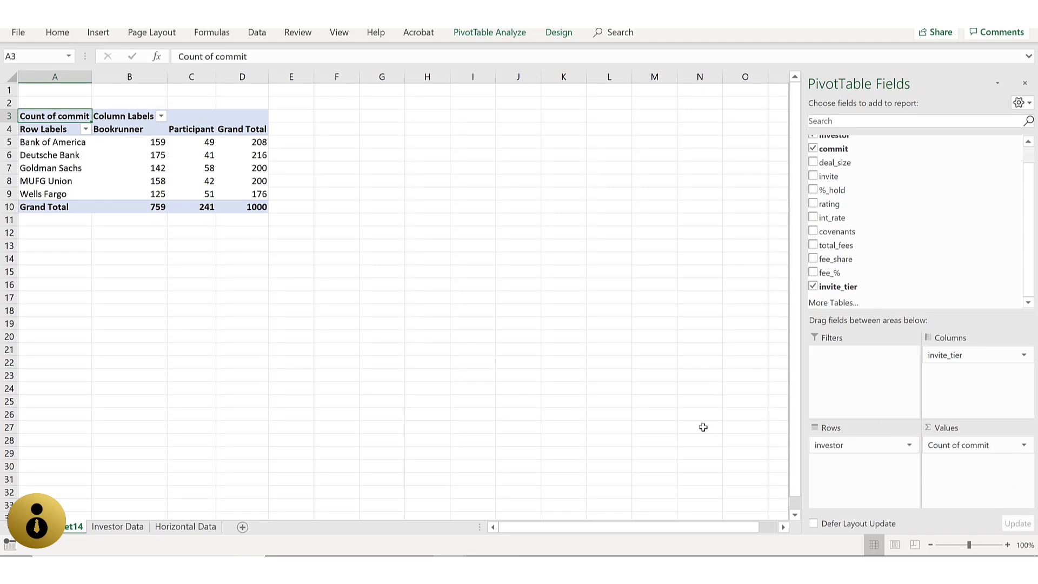
Step: Check the commit column on the Investor Data sheet and replace commit with fee_share in the PivotTable's values
key("ctrl+Page_Down")
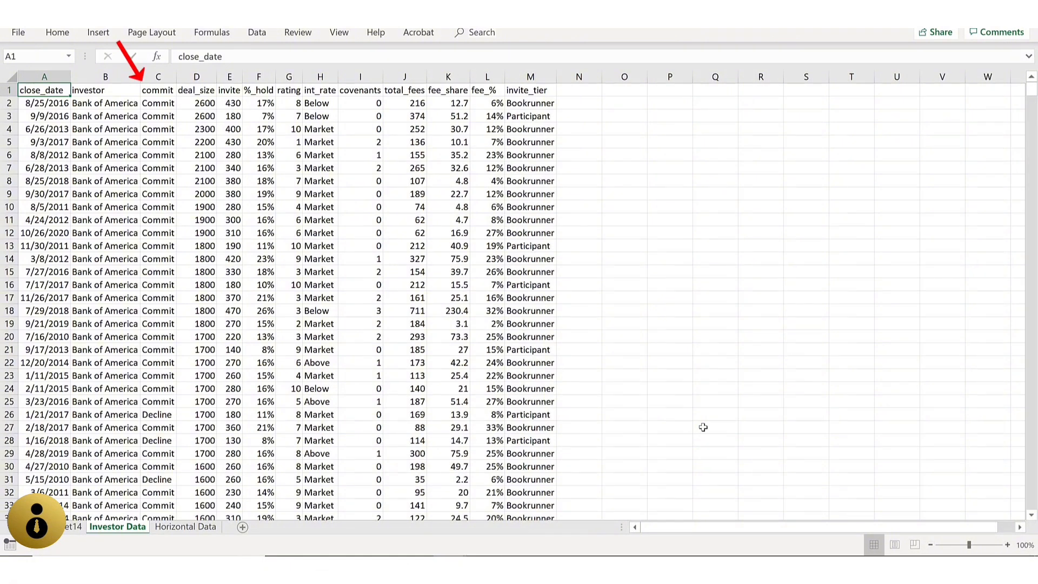
key("Right")
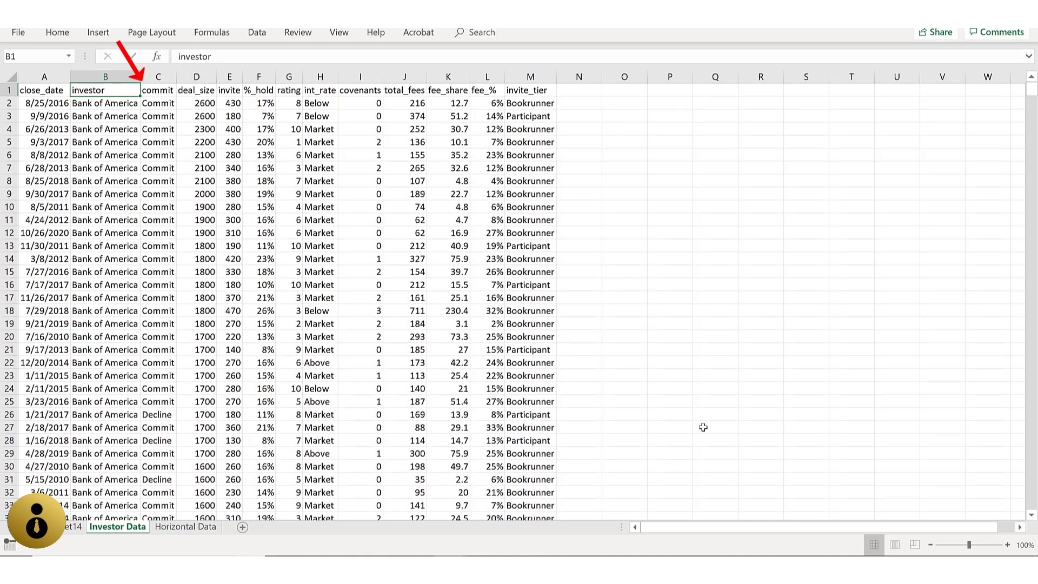
key("ctrl+Page_Up")
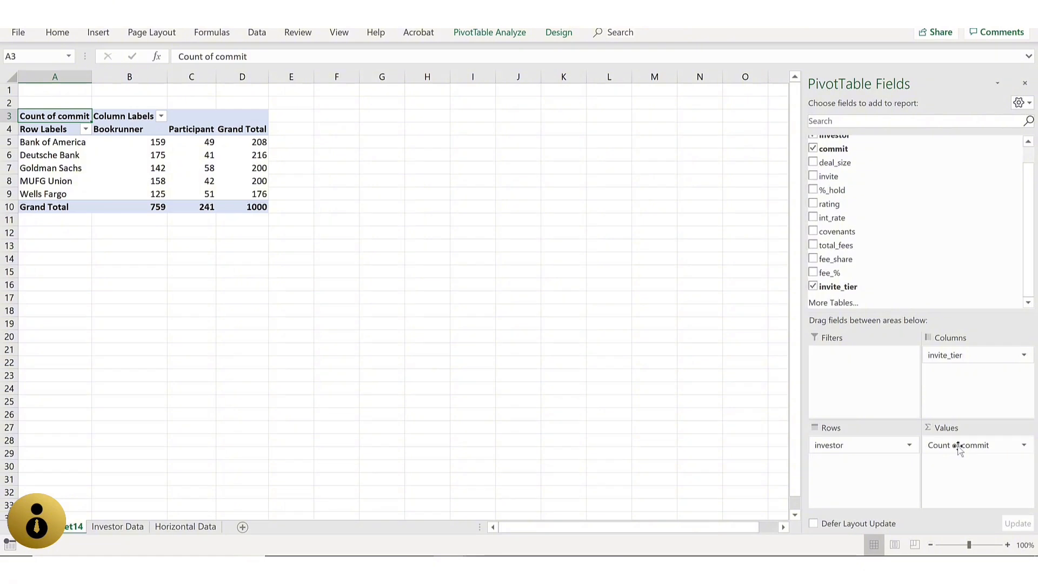
left_click_drag(958, 448, 927, 250)
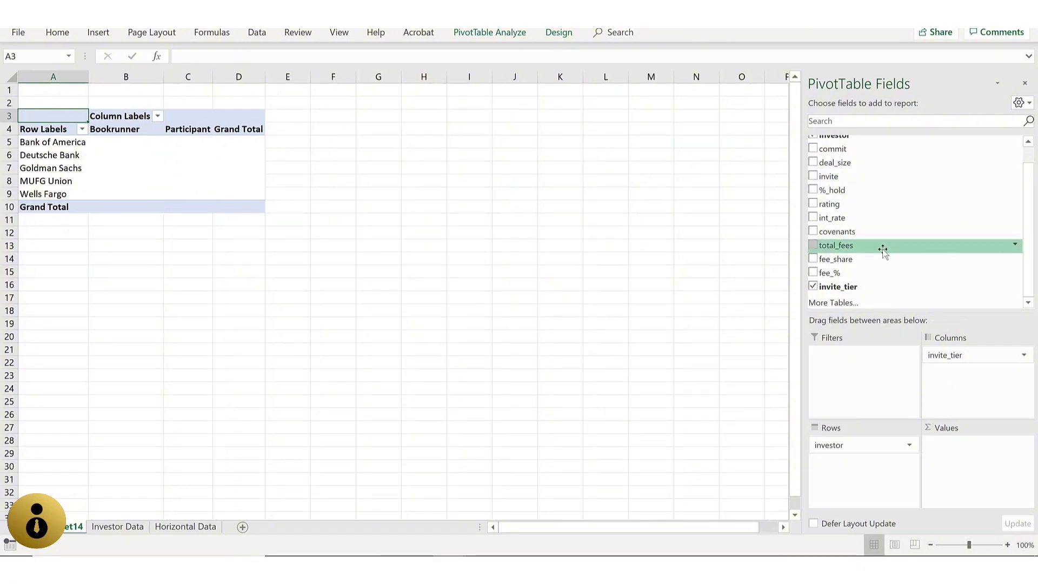
left_click_drag(882, 259, 961, 476)
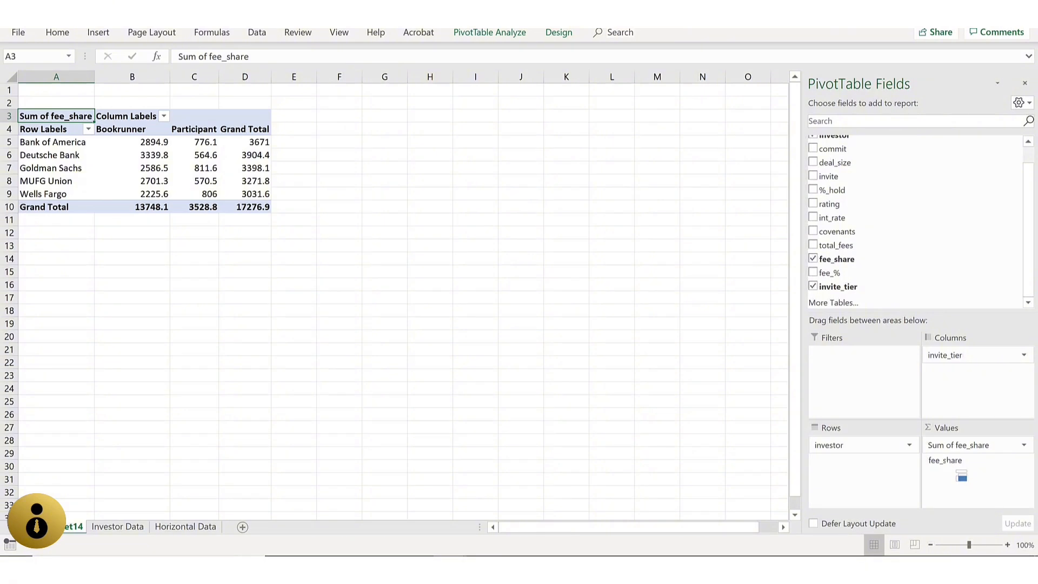
Step: Inspect Bank of America's Bookrunner fee share and summarize the fee_share values by Average
key("Down")
key("Down")
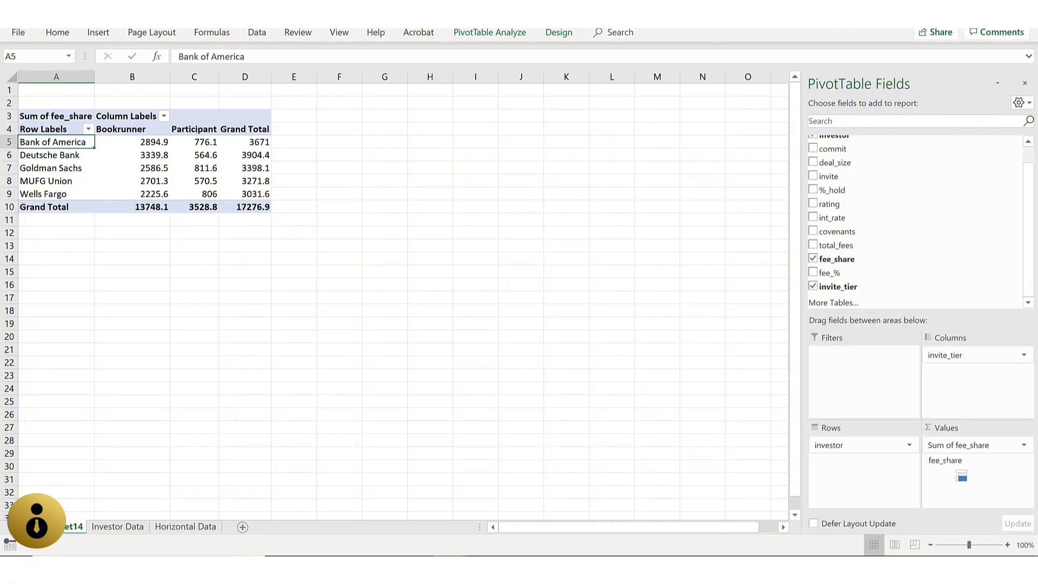
key("Right")
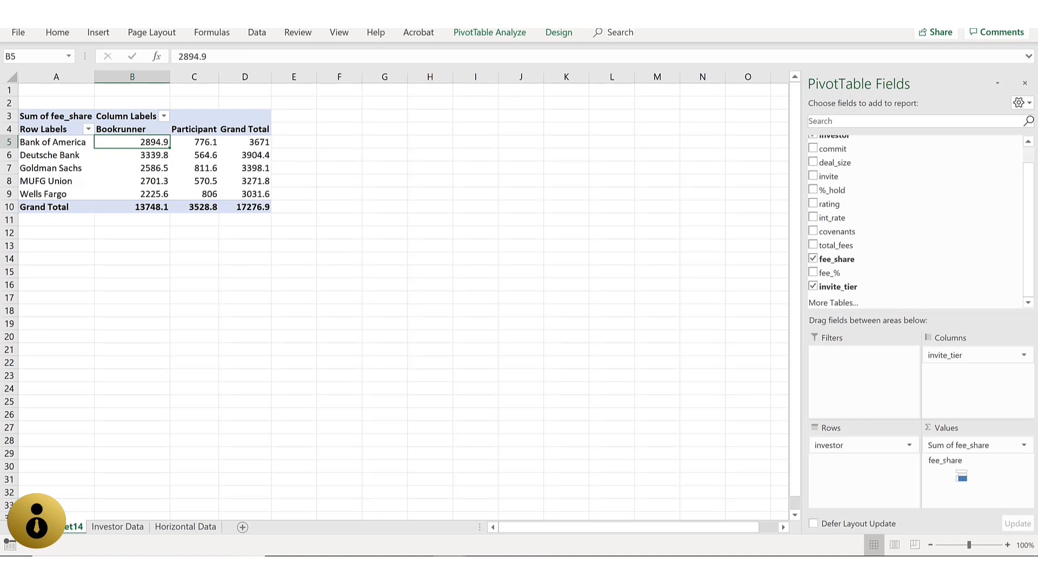
left_click(999, 445)
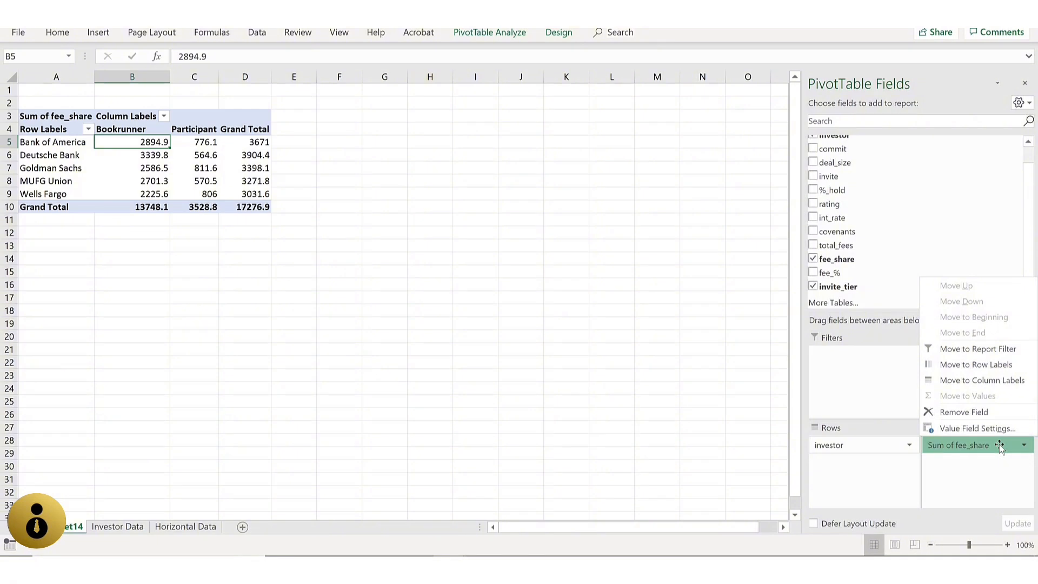
left_click(1000, 432)
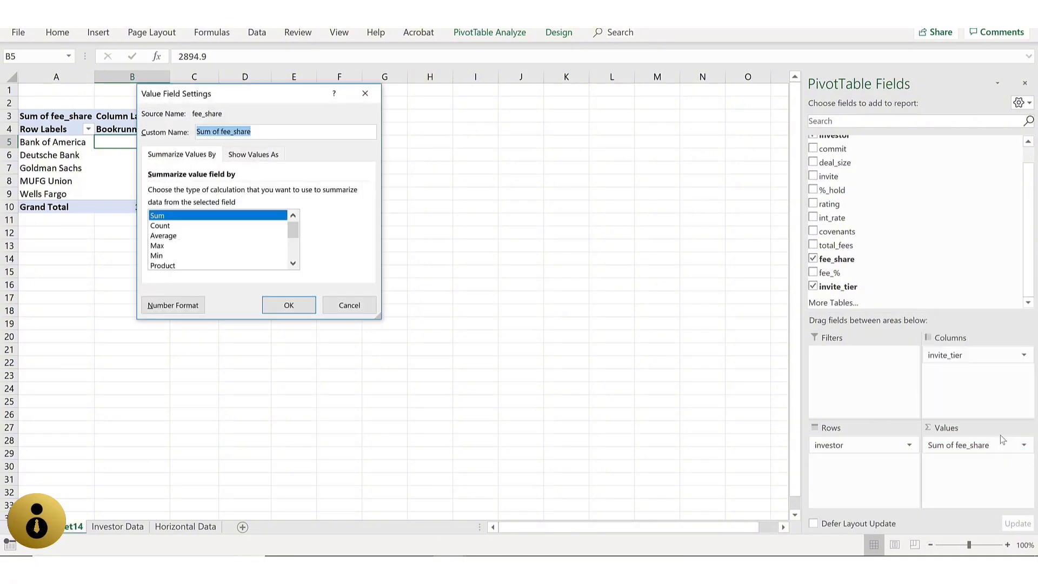
left_click(258, 226)
left_click(258, 236)
double_click(257, 237)
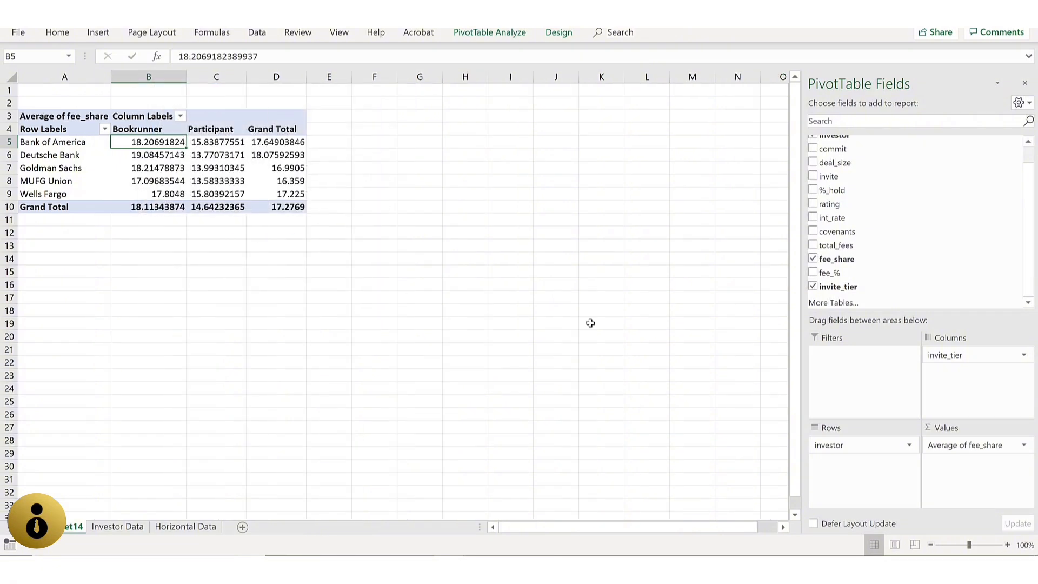
Step: Swap fee_share for commit in the PivotTable's values and try nesting commit under investor in the rows
left_click_drag(967, 446, 887, 178)
left_click_drag(838, 151, 961, 466)
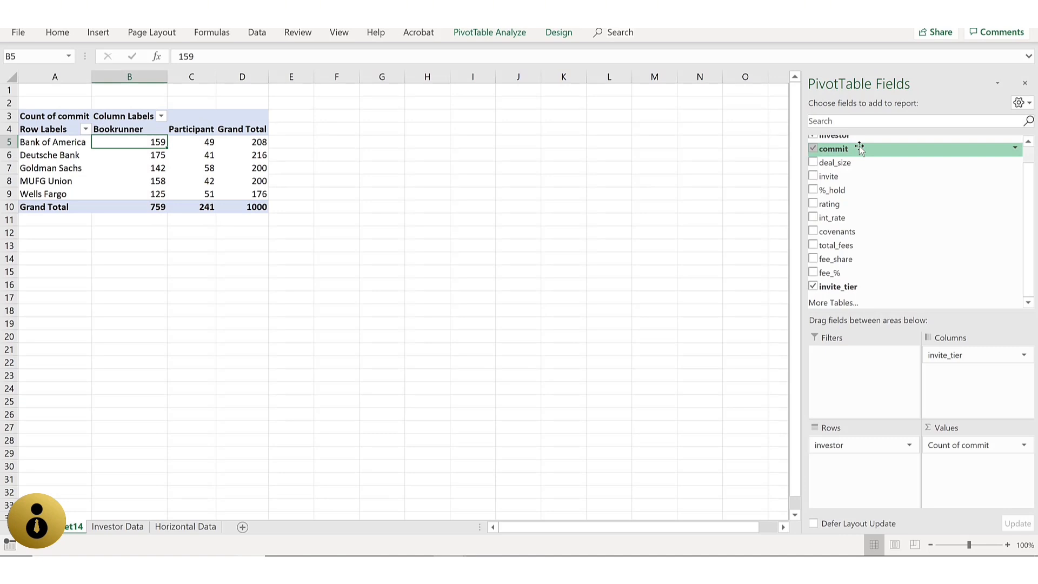
left_click_drag(858, 145, 853, 486)
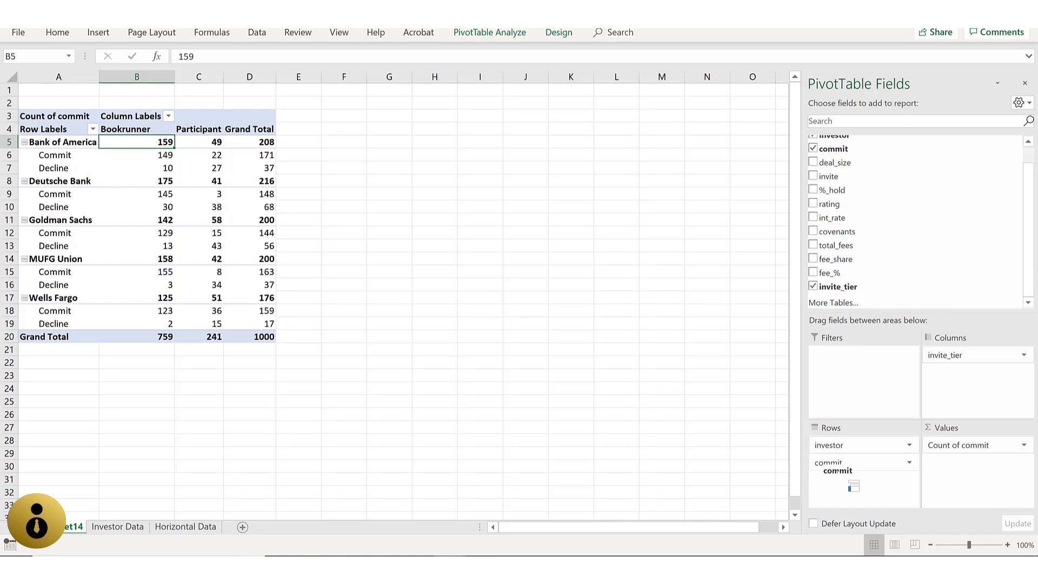
left_click_drag(853, 485, 931, 261)
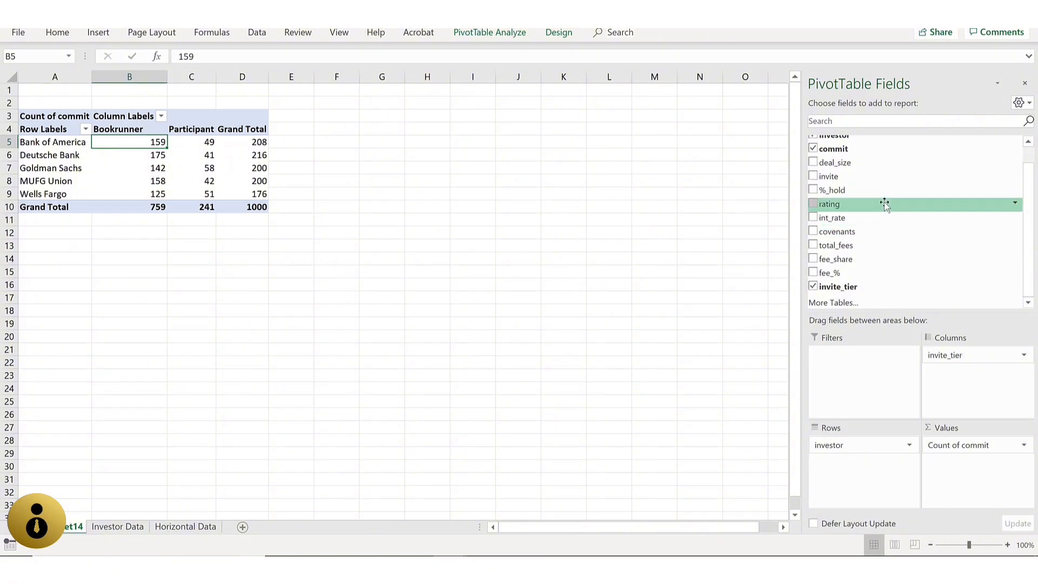
Step: Try close_date as a breakdown under investor in the rows, and remove the Years, Quarters and close_date fields
scroll(884, 203, "up", 1)
left_click_drag(886, 142, 852, 495)
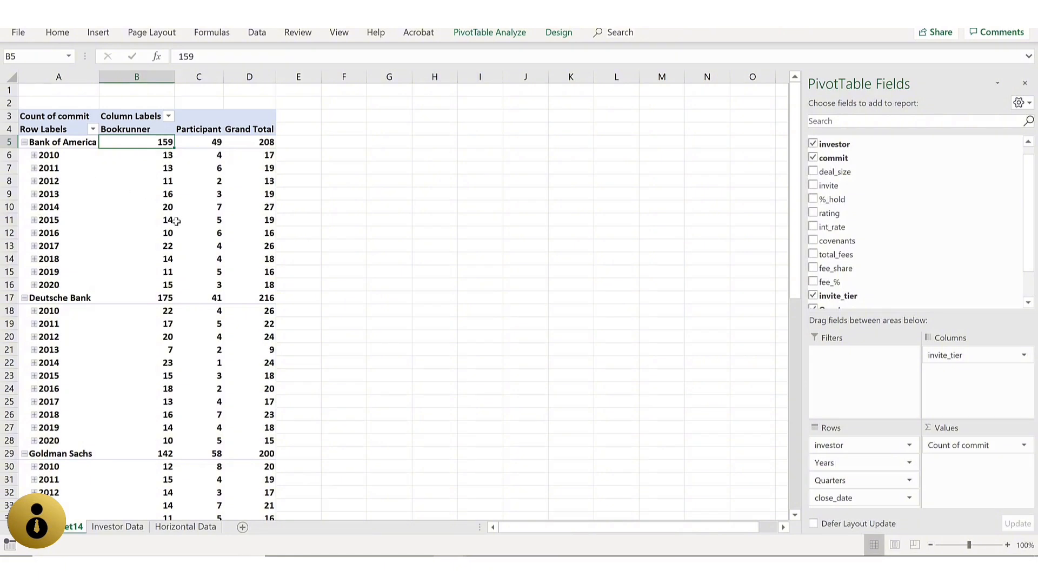
mouse_move(183, 227)
left_click_drag(864, 465, 896, 280)
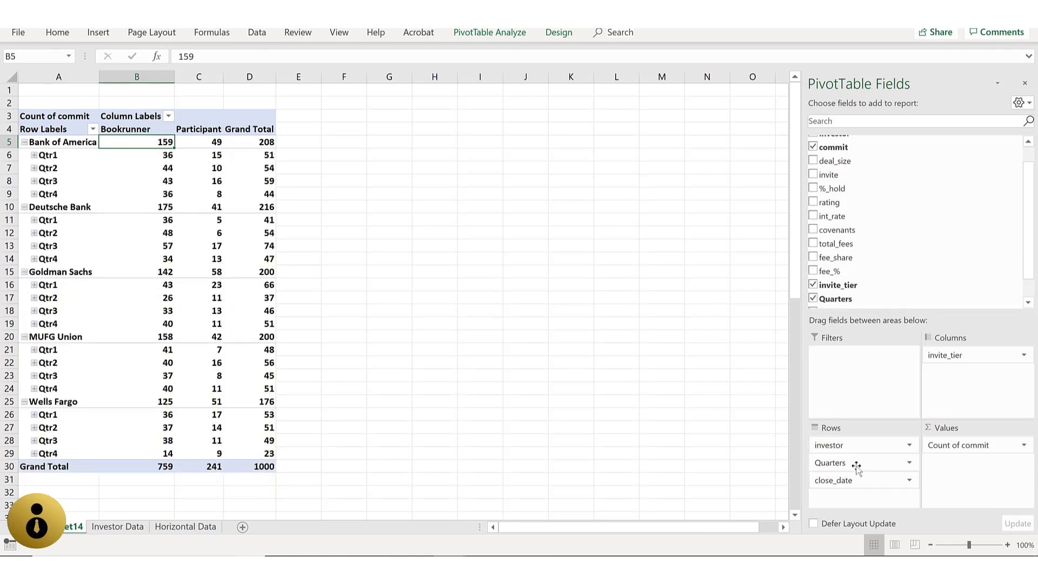
left_click_drag(857, 464, 908, 280)
left_click_drag(863, 466, 934, 242)
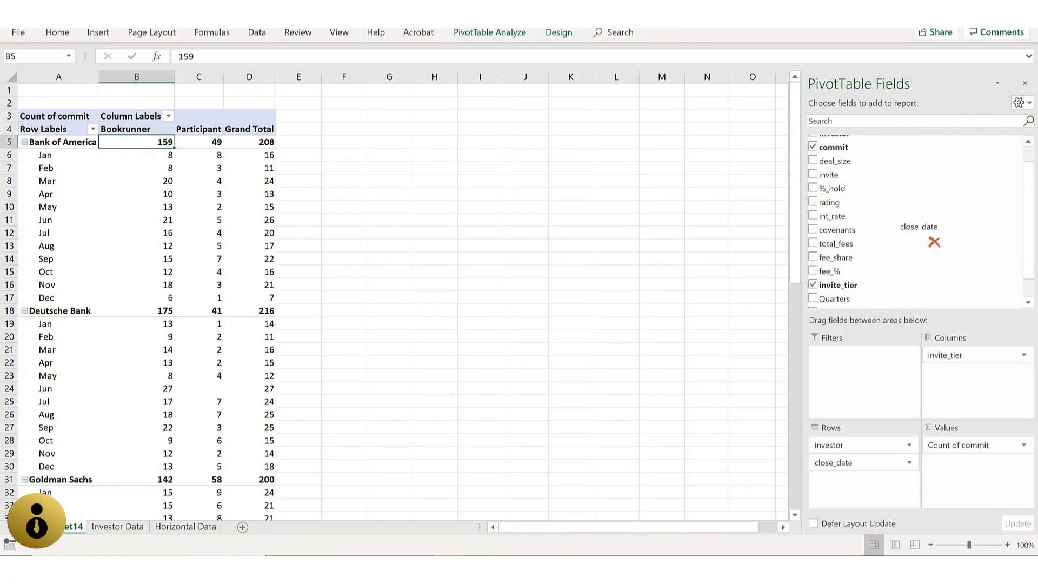
left_click_drag(934, 241, 934, 243)
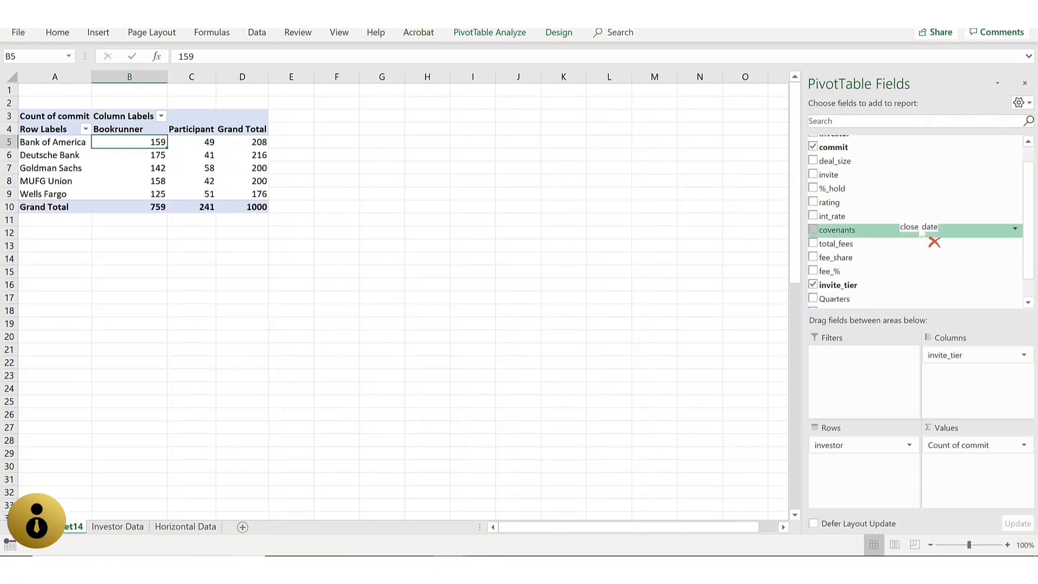
Step: Add commit to the PivotTable's rows beneath investor to split each bank into Commit and Decline
left_click_drag(860, 150, 864, 484)
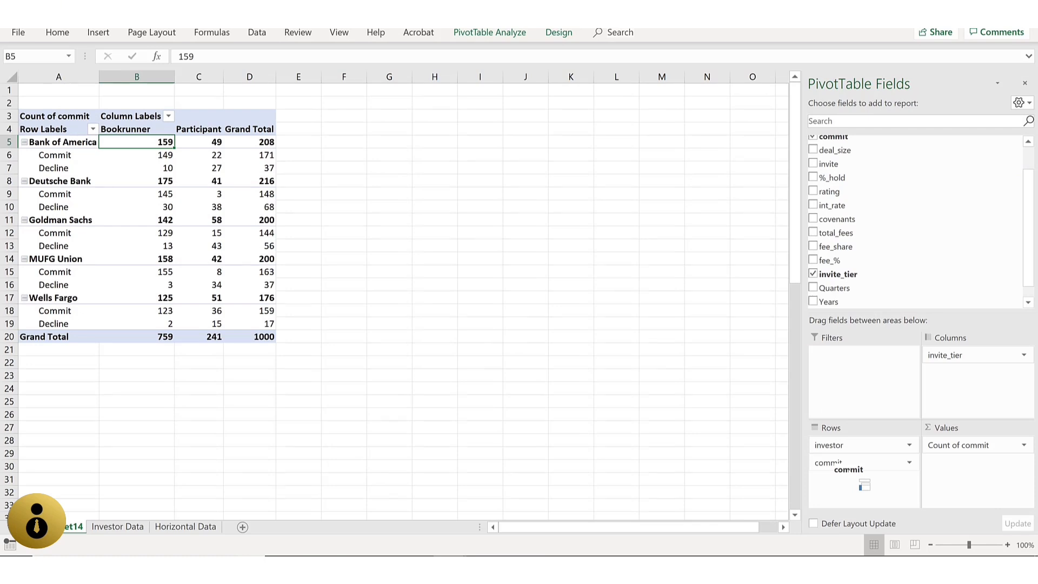
Step: Examine Bank of America's total, Commit and Decline counts for the Bookrunner and Participant tiers
left_click(58, 141)
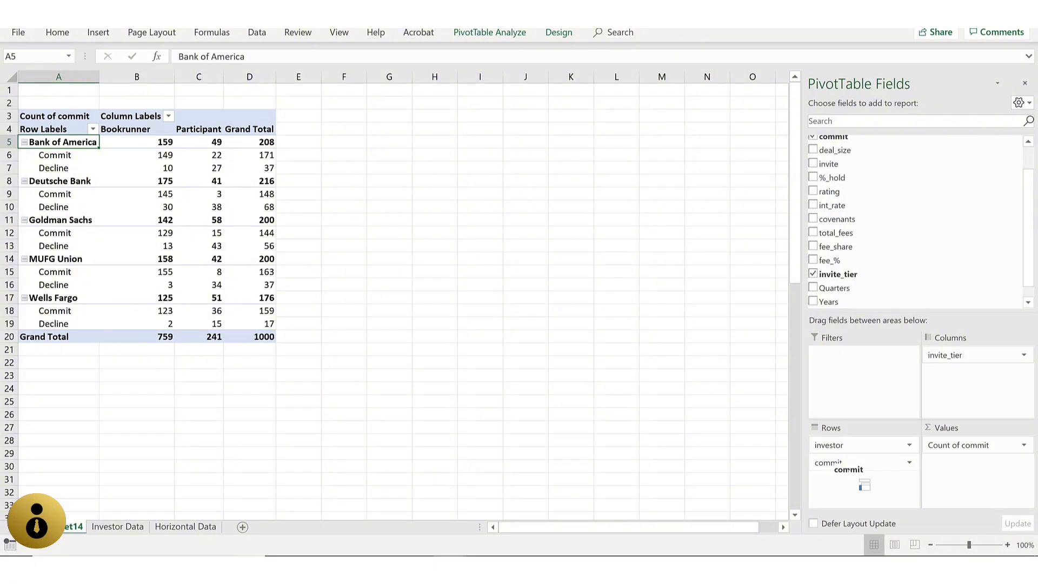
left_click(136, 141)
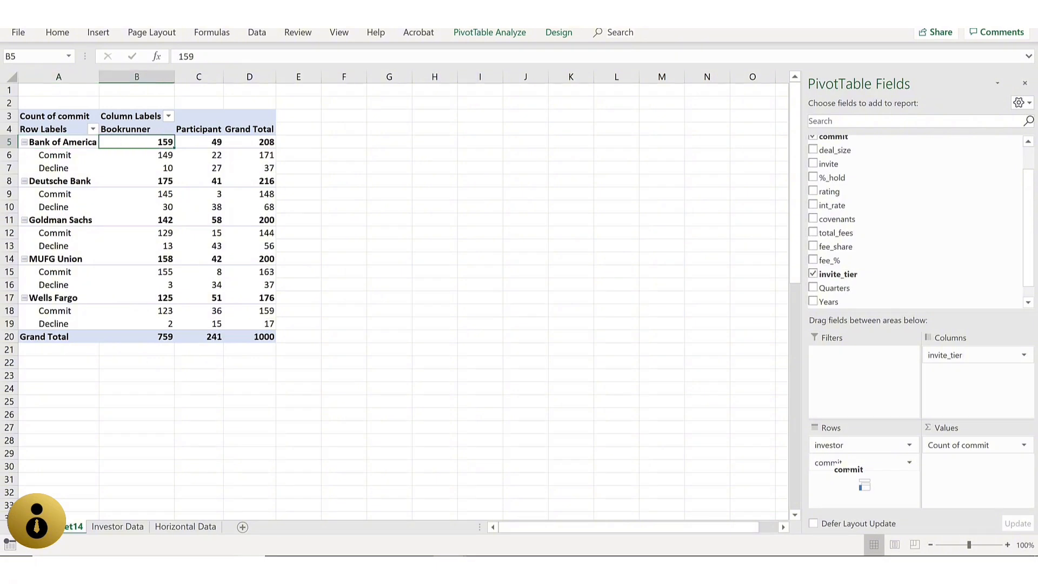
key("Right")
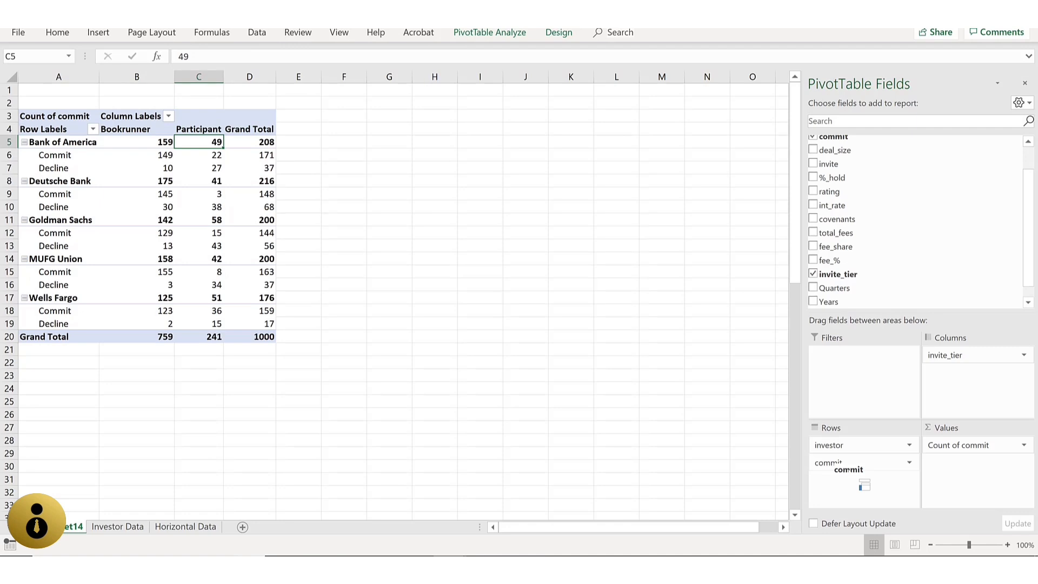
key("Down")
key("Left")
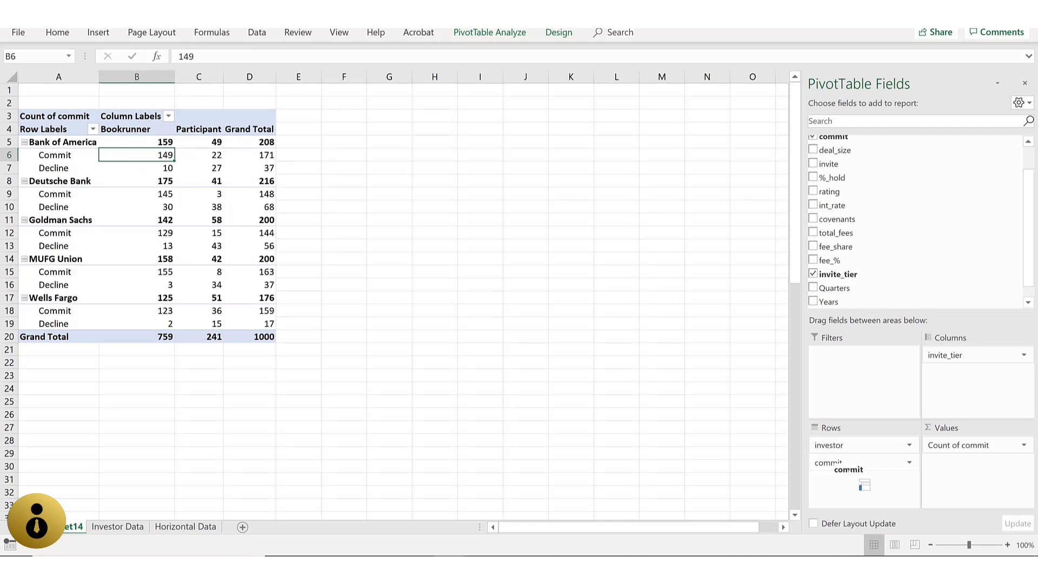
key("Down")
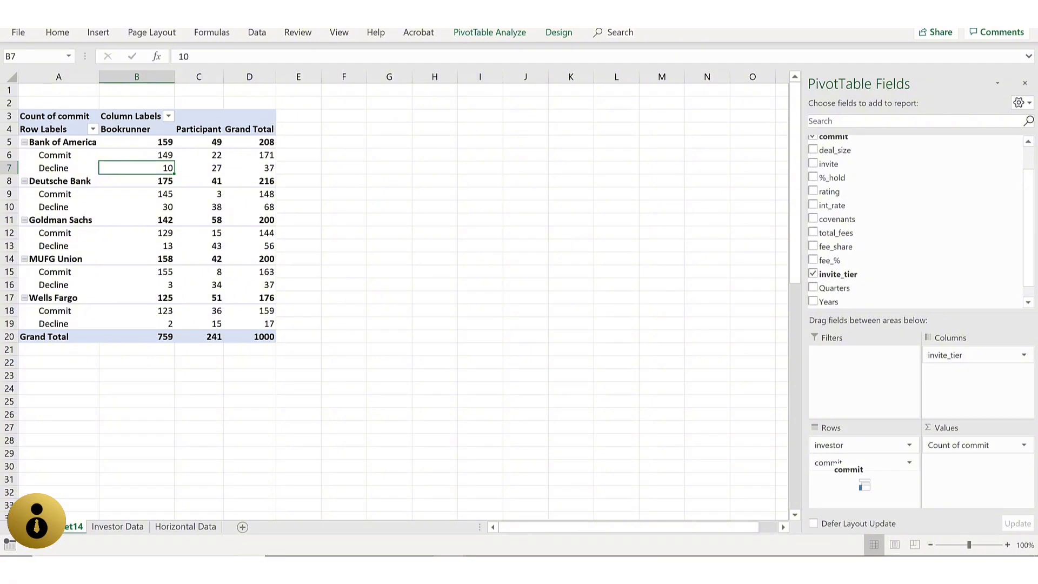
key("Right")
key("Up")
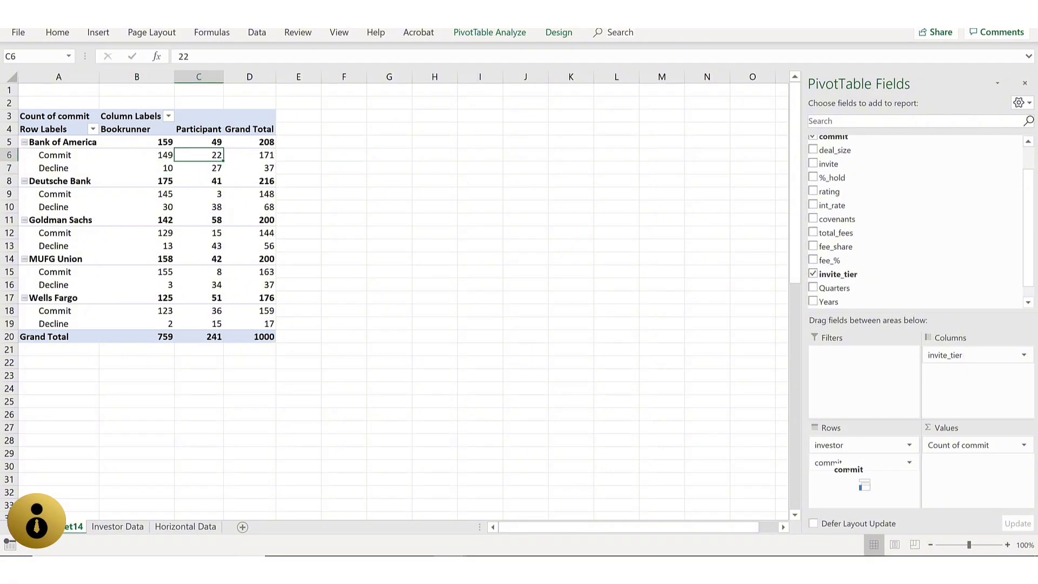
key("Down")
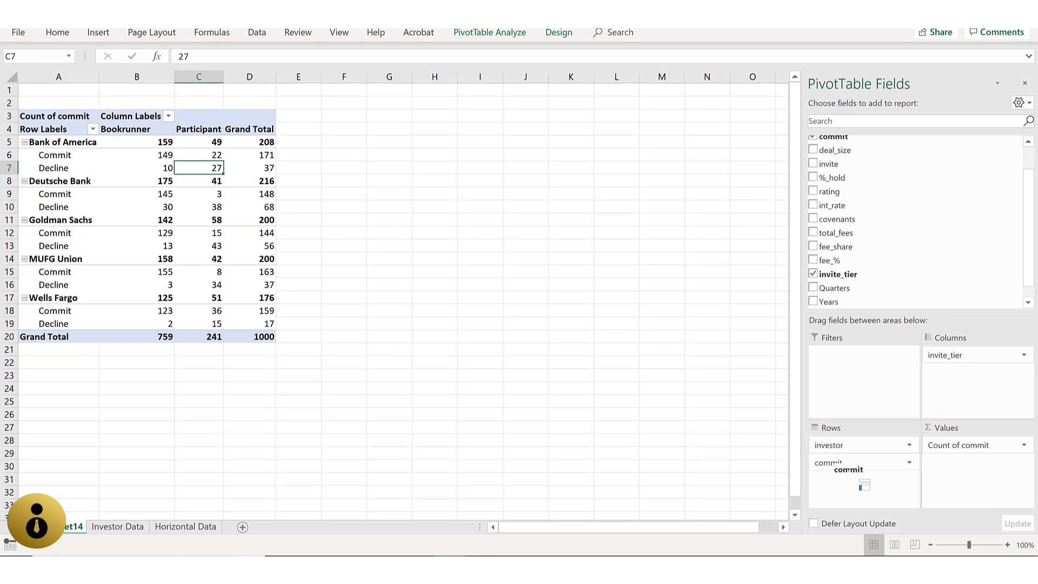
Step: Review the Participant Commit and Decline counts of the other investors, from Deutsche Bank down to Wells Fargo
key("Down")
key("Down")
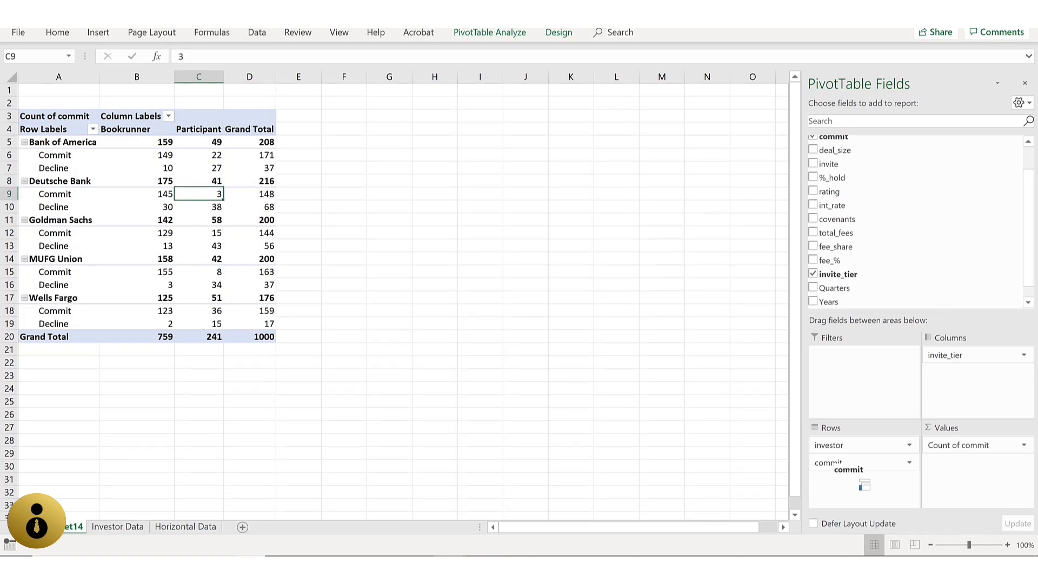
key("Down")
key("Down")
key("Down")
key("Down")
key("Down")
key("Down")
key("Down")
key("Down")
key("Down")
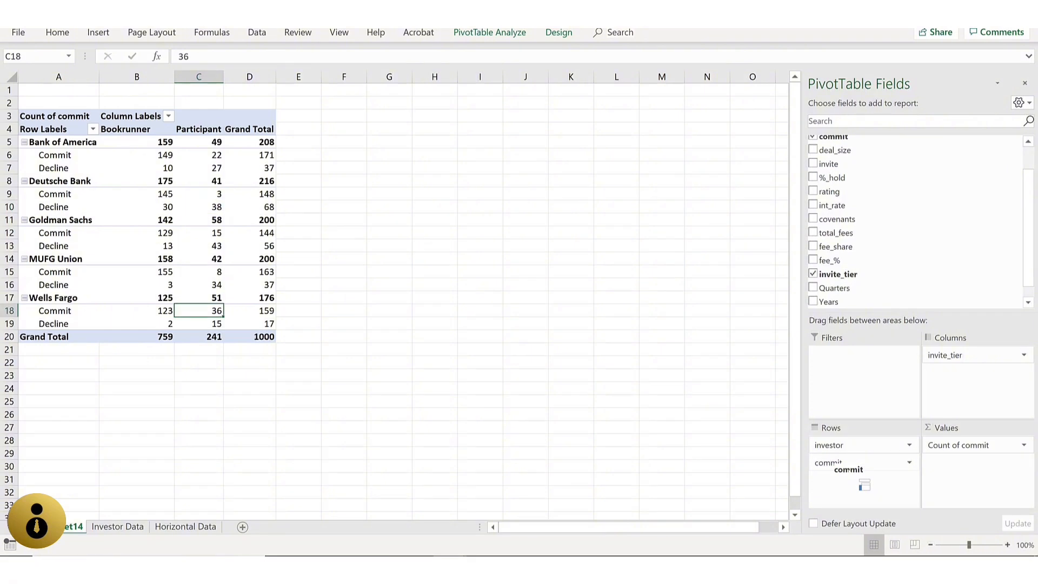
Step: Compare Wells Fargo's Participant Commit count with its tier total, its Bookrunner Commit count and the preceding bank's figures
key("Up")
key("Up")
key("Up")
key("Down")
key("Down")
key("Down")
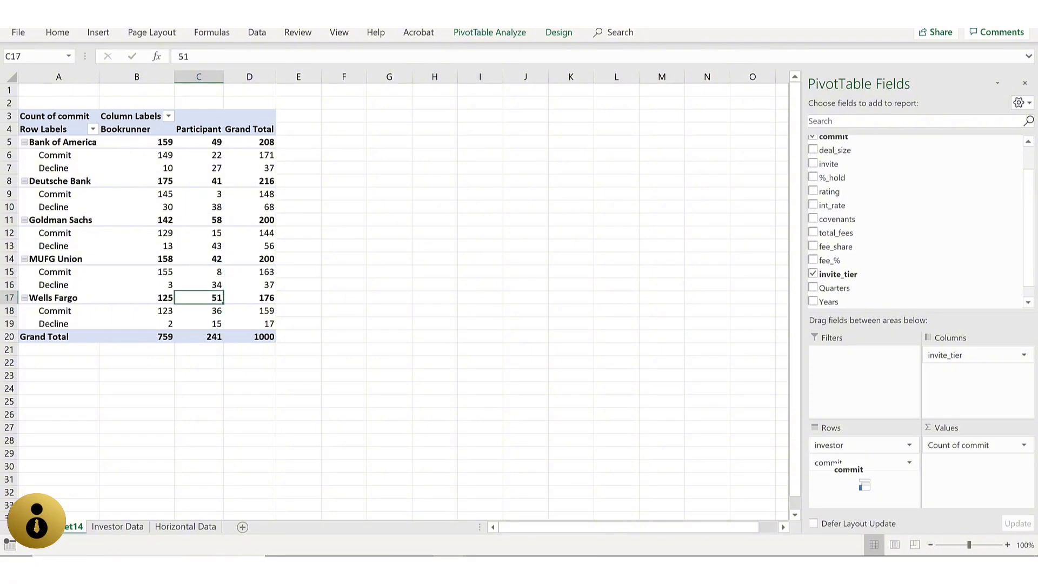
key("Left")
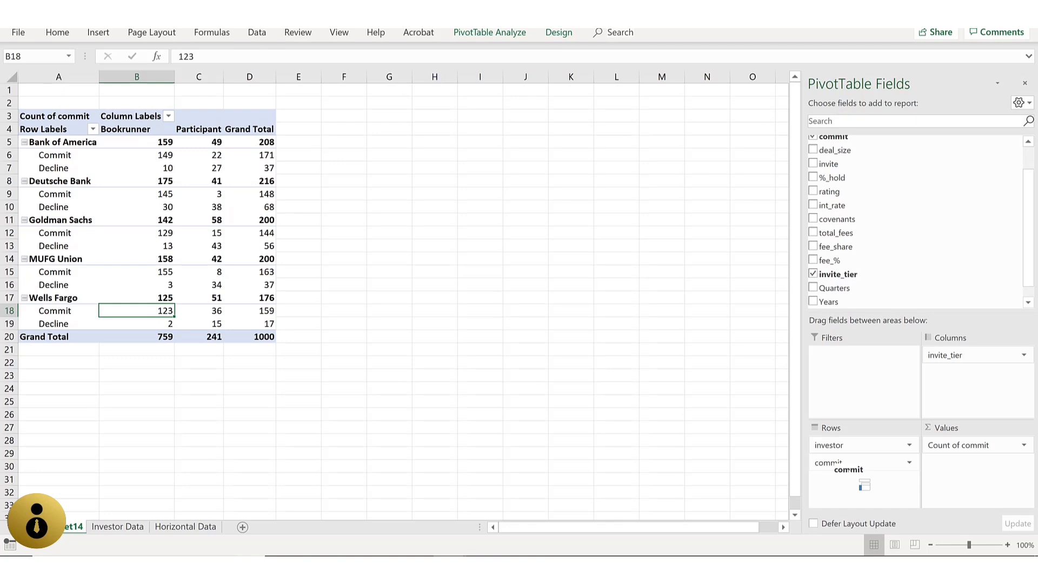
key("Right")
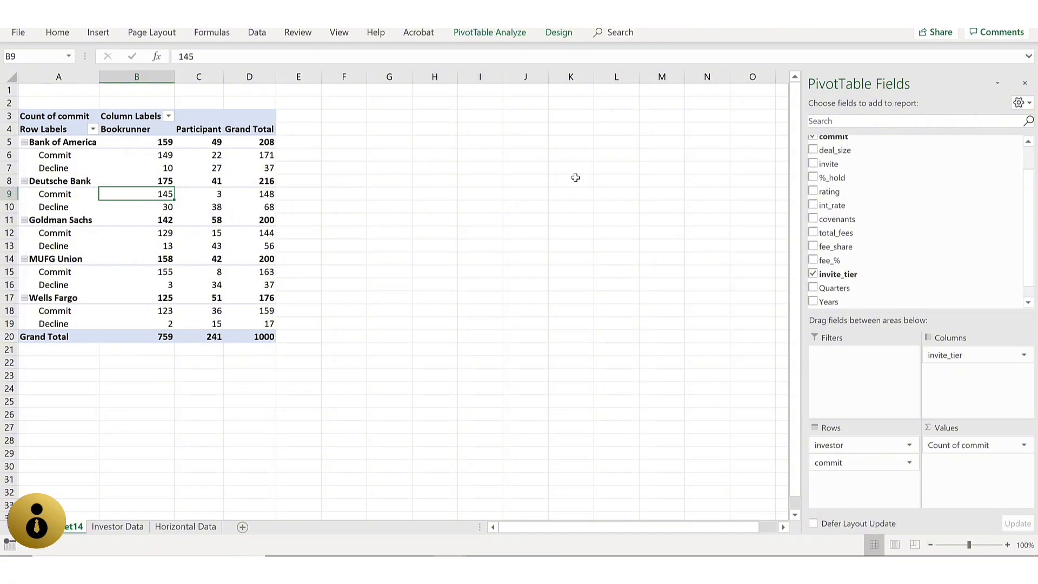
Step: Turn off all subtotals in the PivotTable so only the Commit and Decline rows carry values
key("alt")
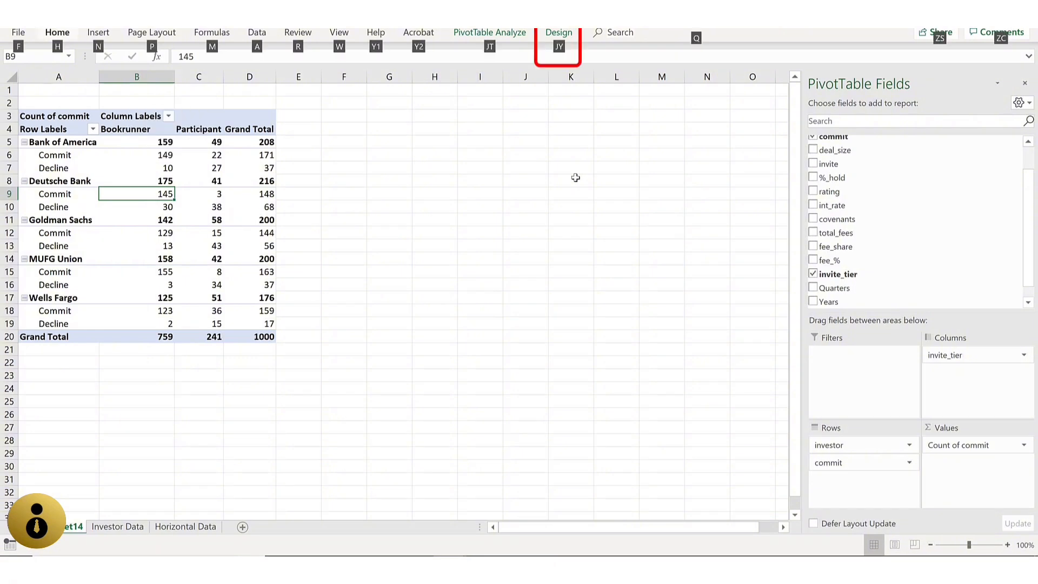
key("j")
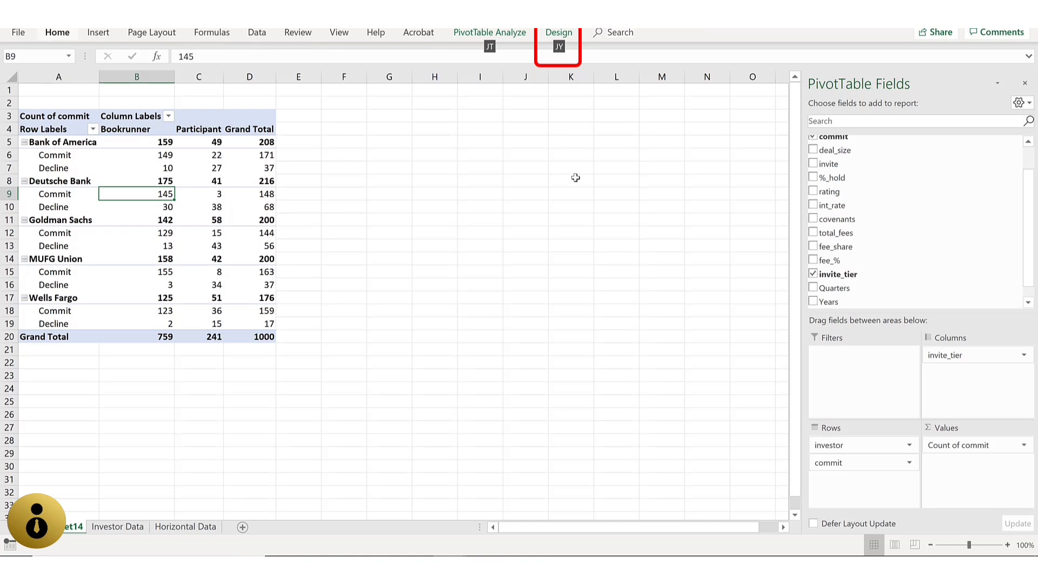
key("y")
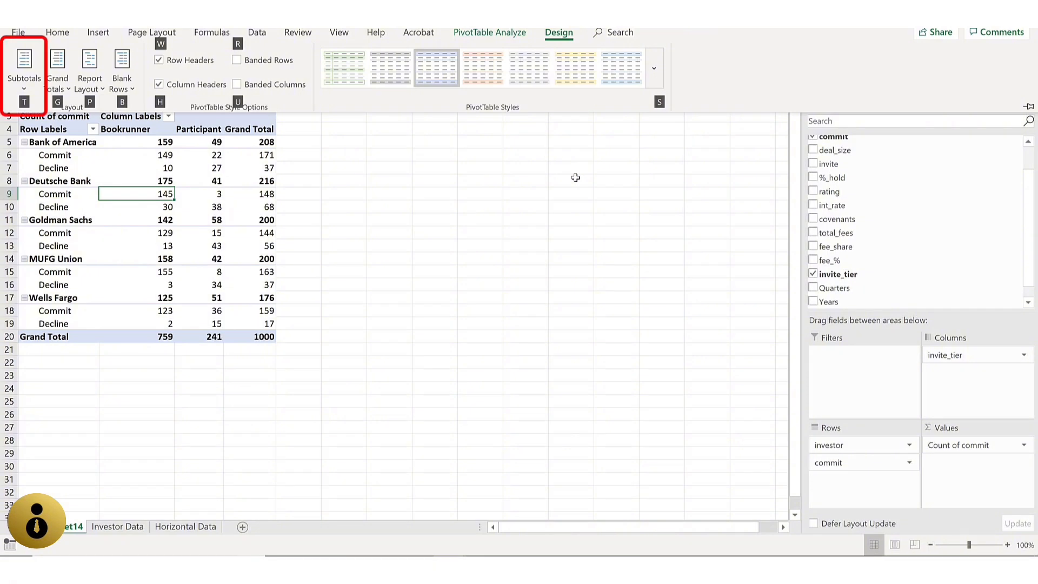
key("t")
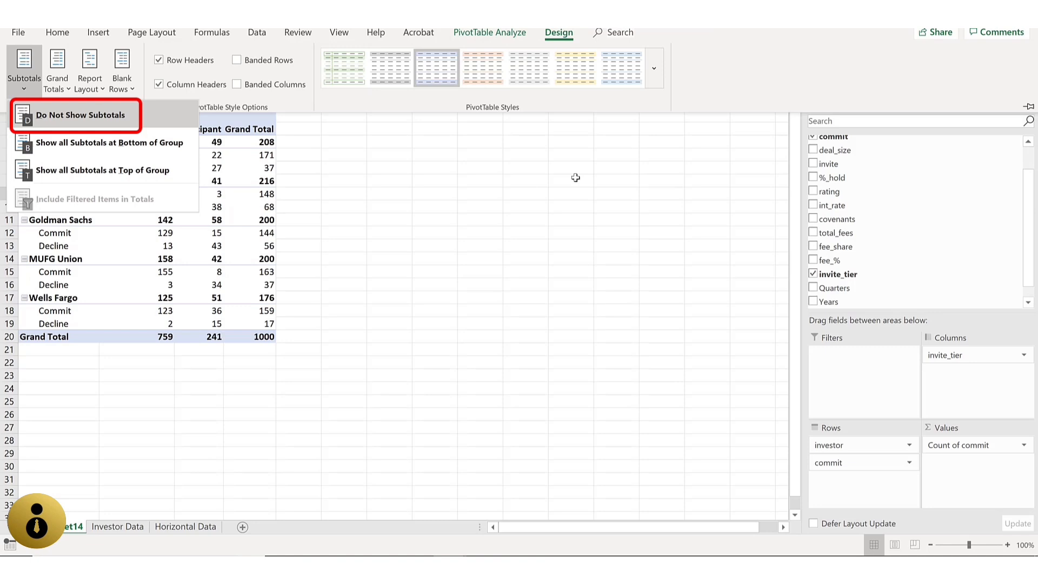
key("d")
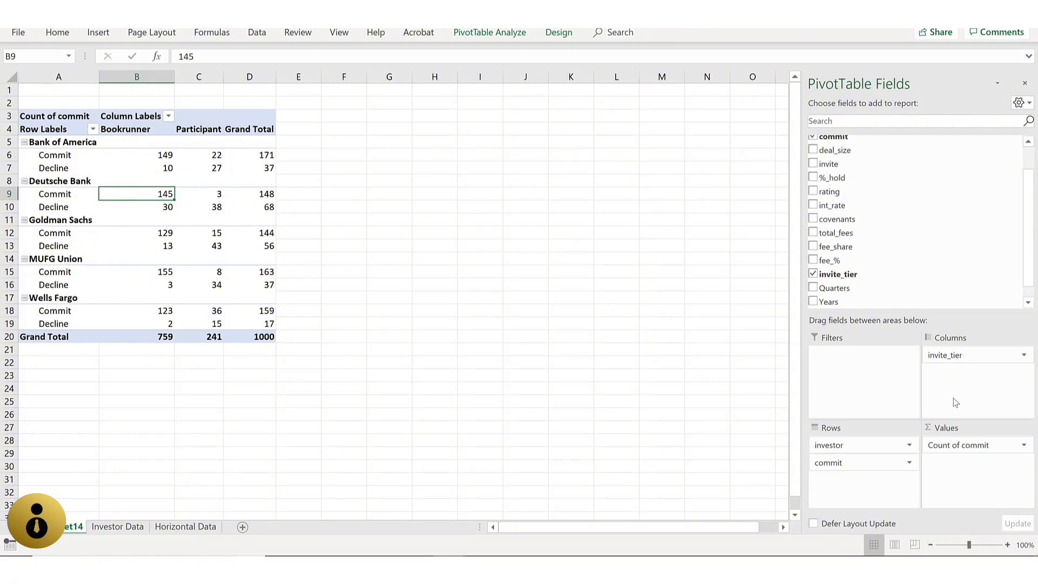
Step: Replace invite_tier with rating as the PivotTable's column field
left_click_drag(953, 358, 943, 275)
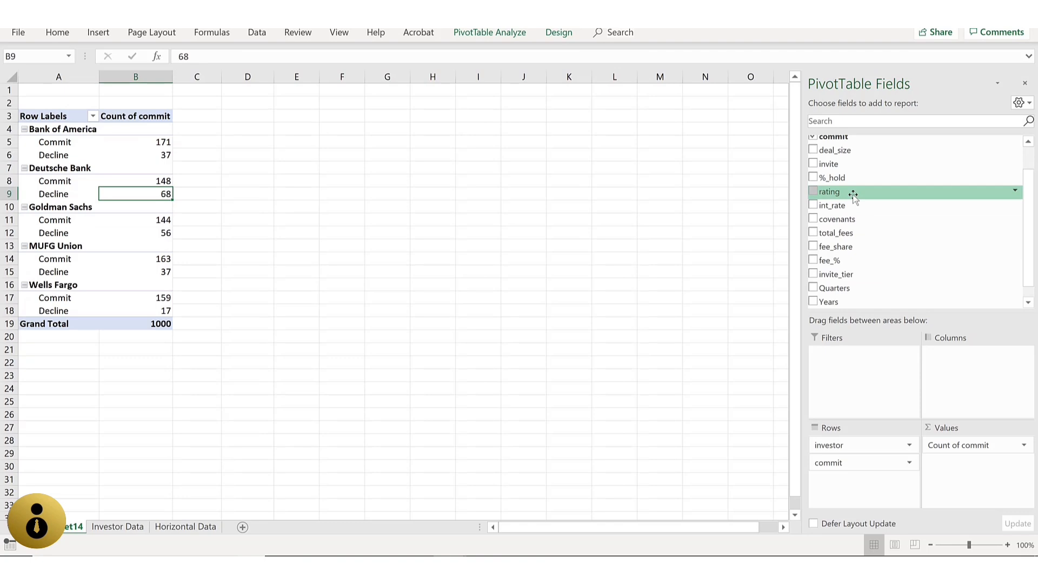
left_click_drag(852, 195, 968, 374)
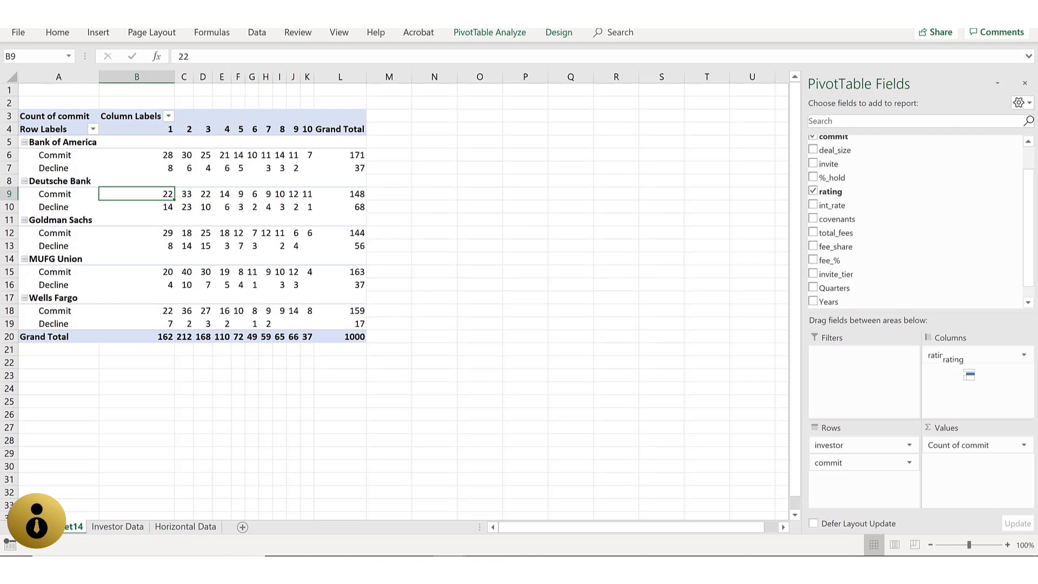
left_click_drag(968, 374, 968, 374)
Step: Group the rating column headings into bands by an interval of 3
right_click(250, 127)
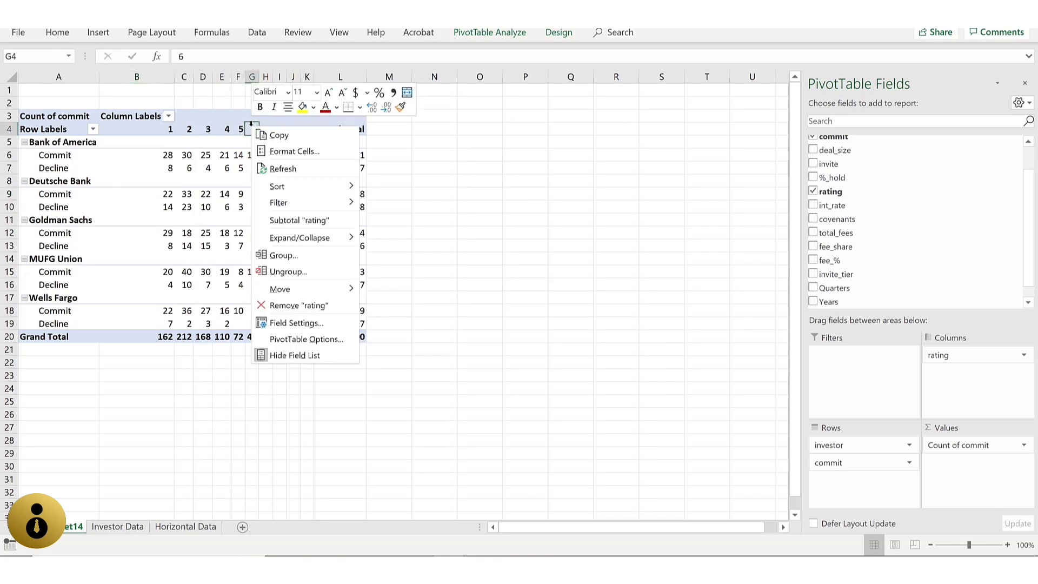
left_click(300, 258)
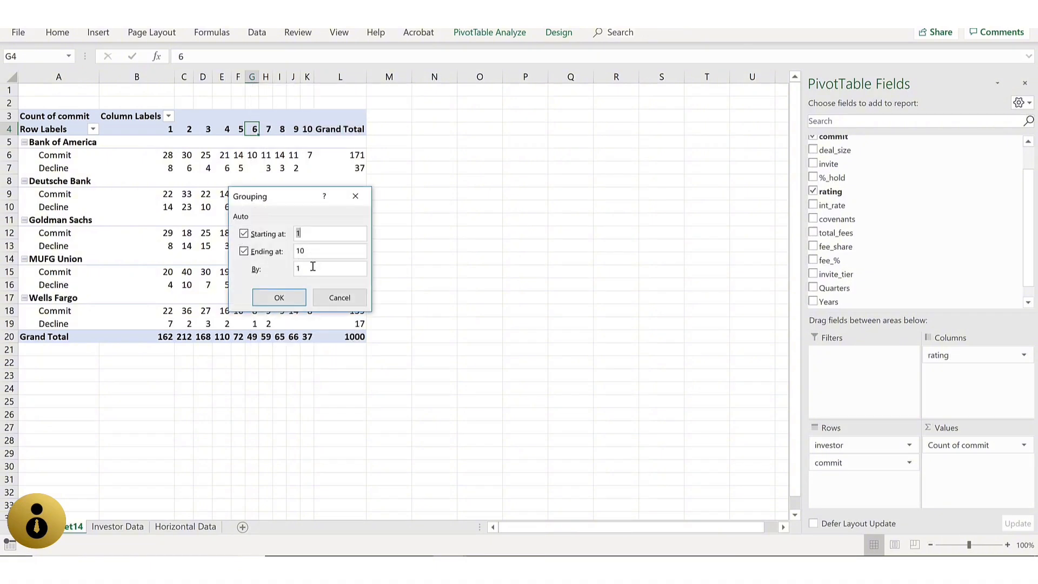
left_click(313, 269)
type("3")
key("Return")
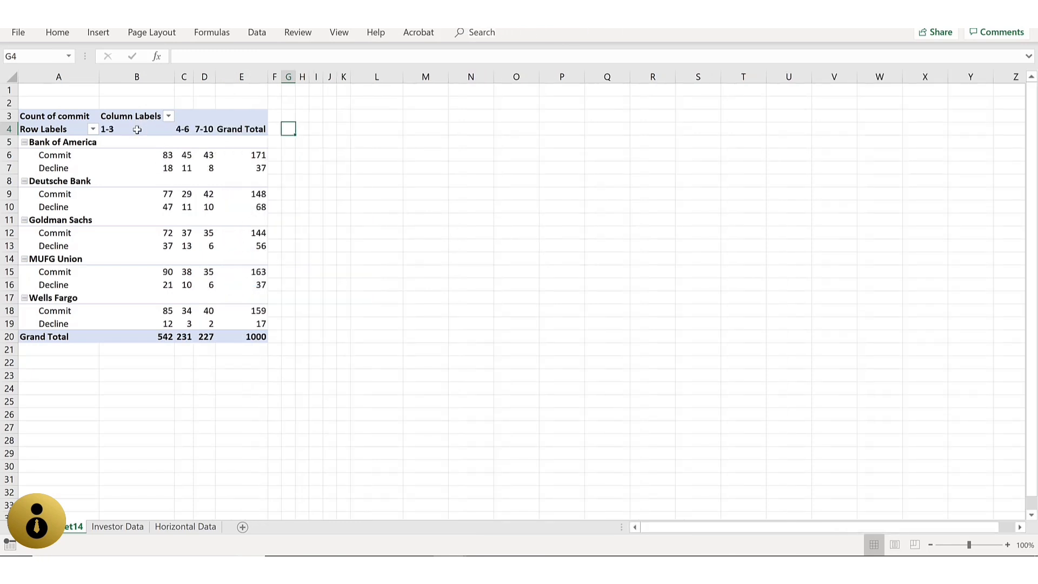
Step: Review the 1-3, 4-6 and 7-10 rating bands and Bank of America's Commit and Decline counts in each
left_click(138, 130)
key("Right")
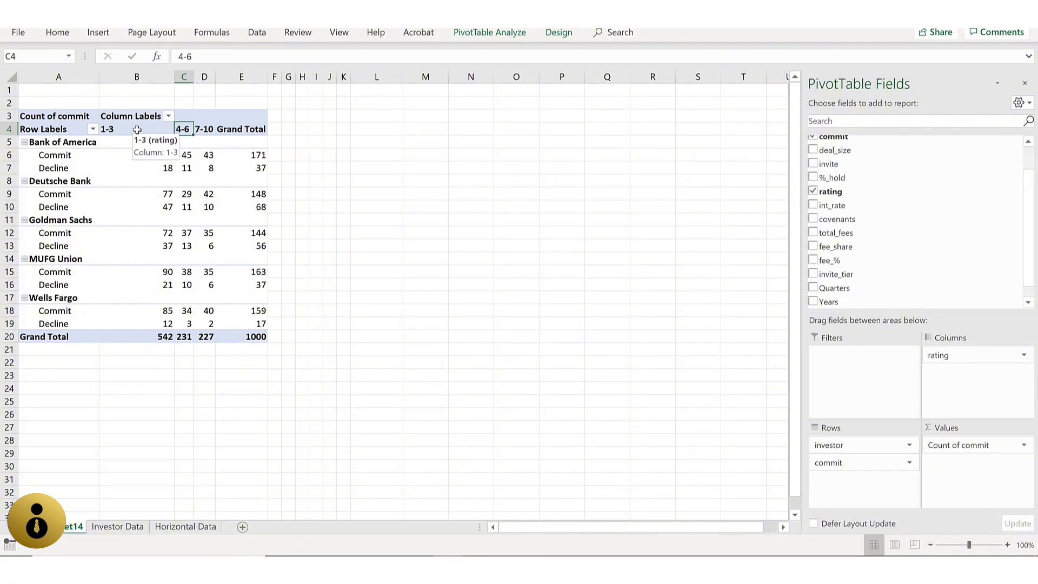
key("Right")
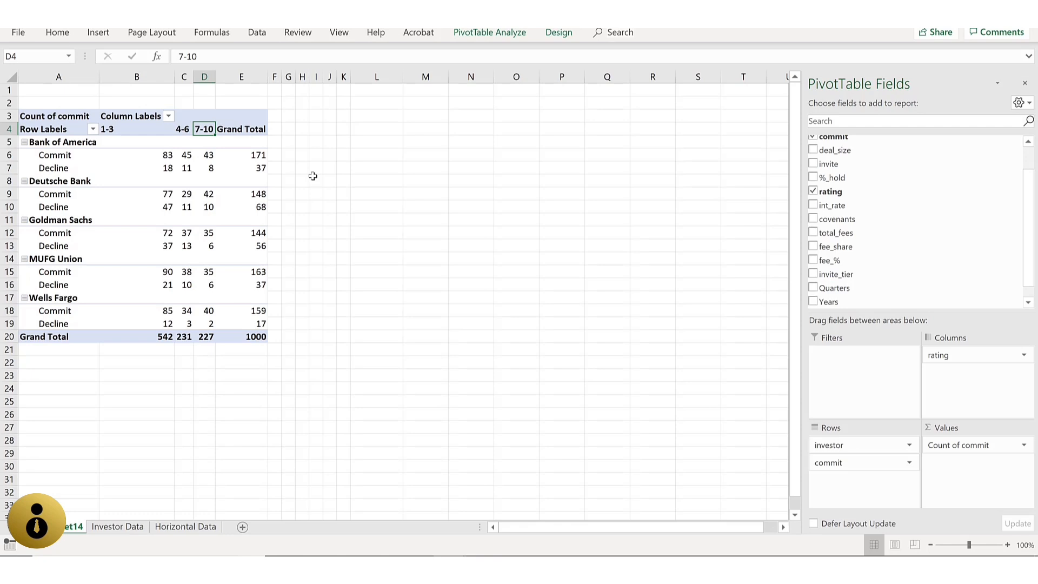
key("Left")
key("Left")
key("Down")
key("Down")
key("shift+Down")
key("shift+Up")
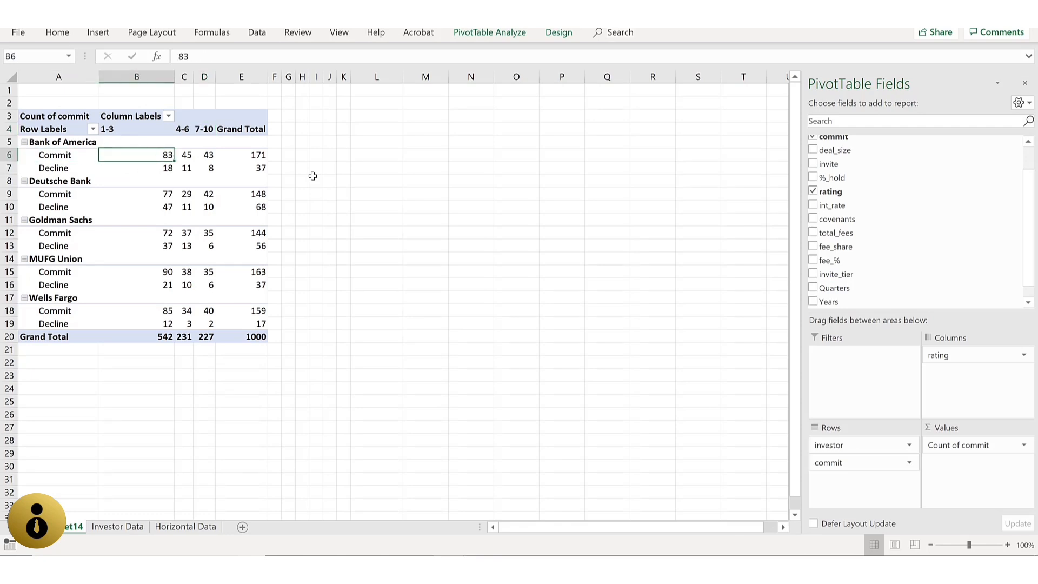
key("shift+Down")
key("Right")
key("Right")
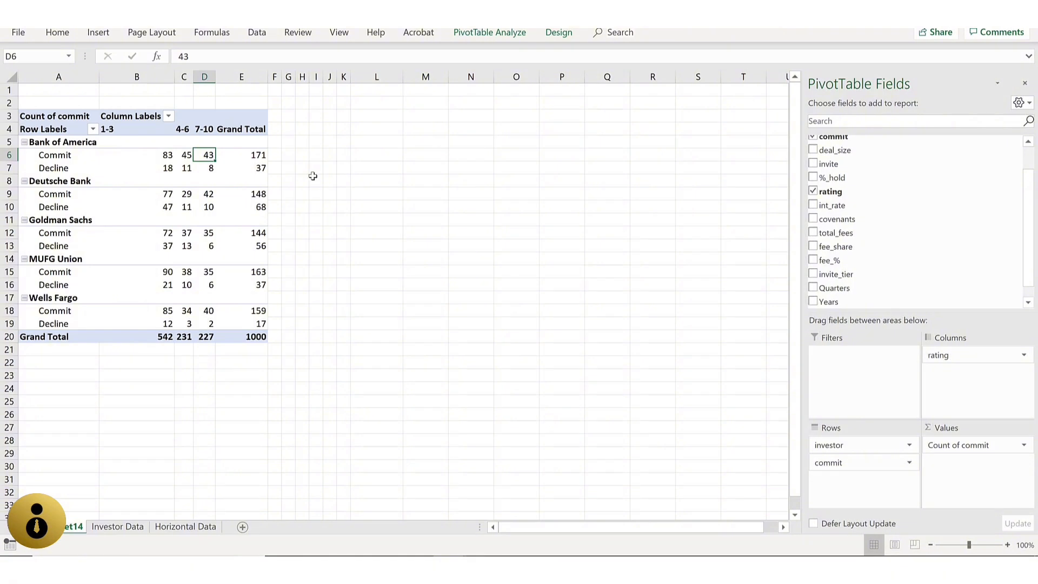
key("shift+Down")
key("Left")
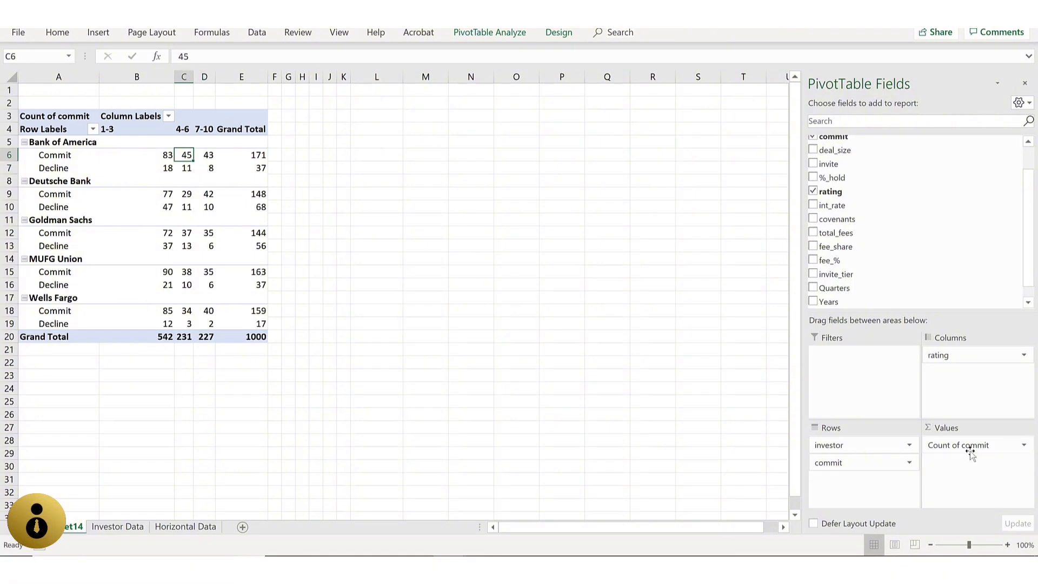
Step: Replace Count of commit with Sum of fee_share in the PivotTable's values and check Bank of America's 1-3 rating figures
left_click_drag(968, 445, 985, 476)
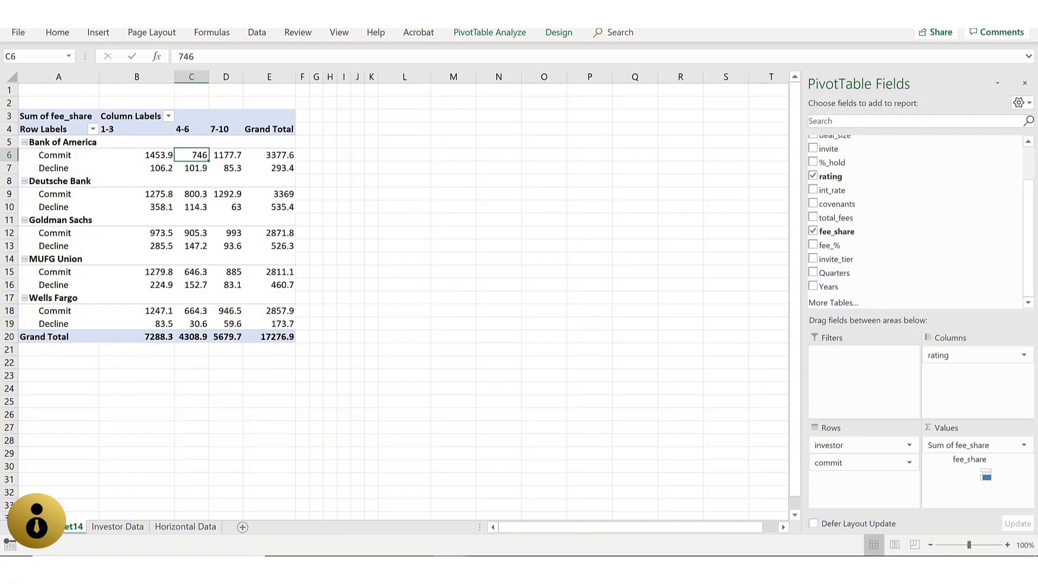
key("Left")
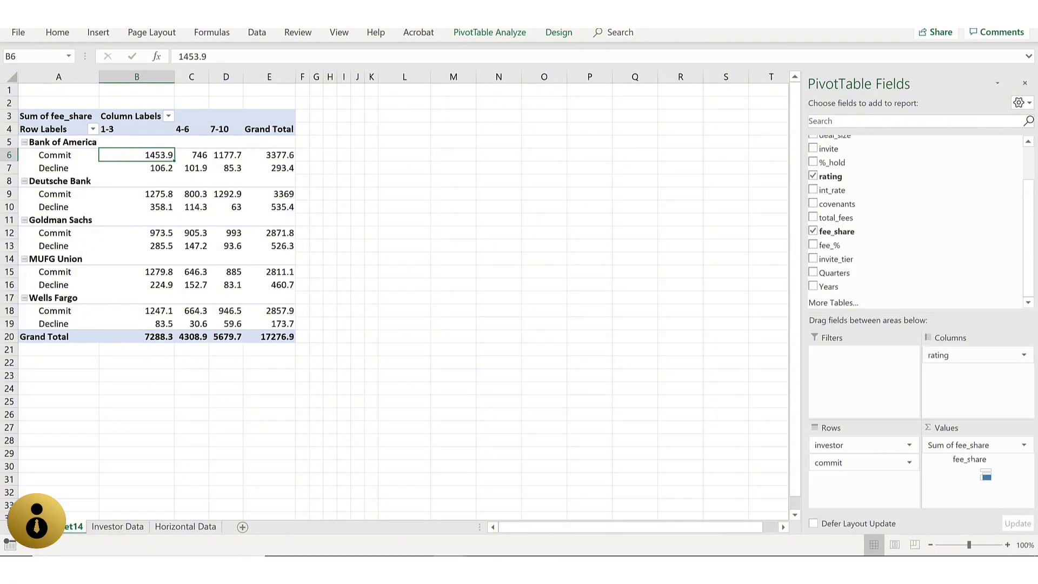
key("Down")
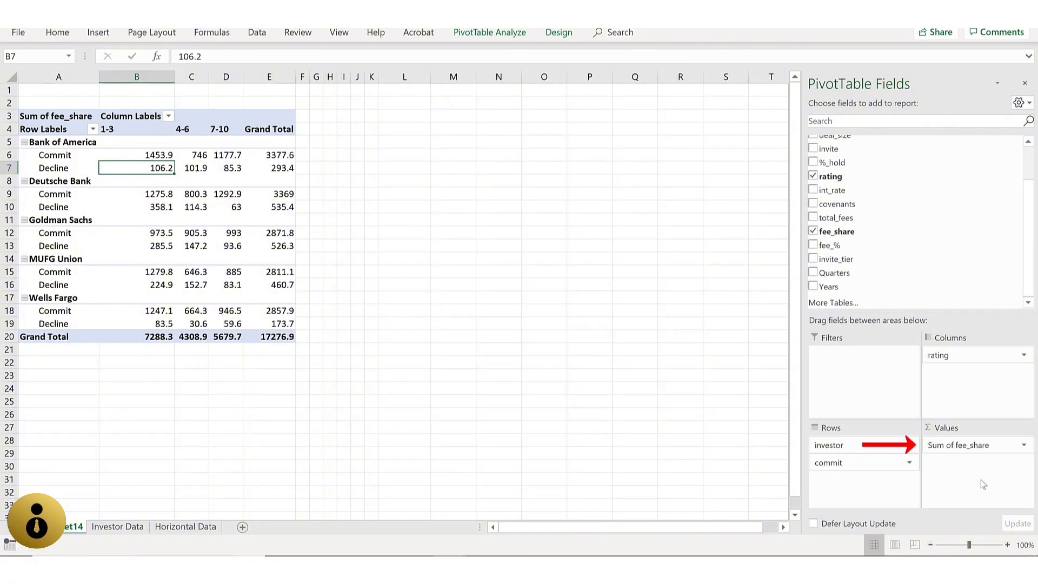
Step: Show the Sum of fee_share values as % of Row Total
left_click(988, 443)
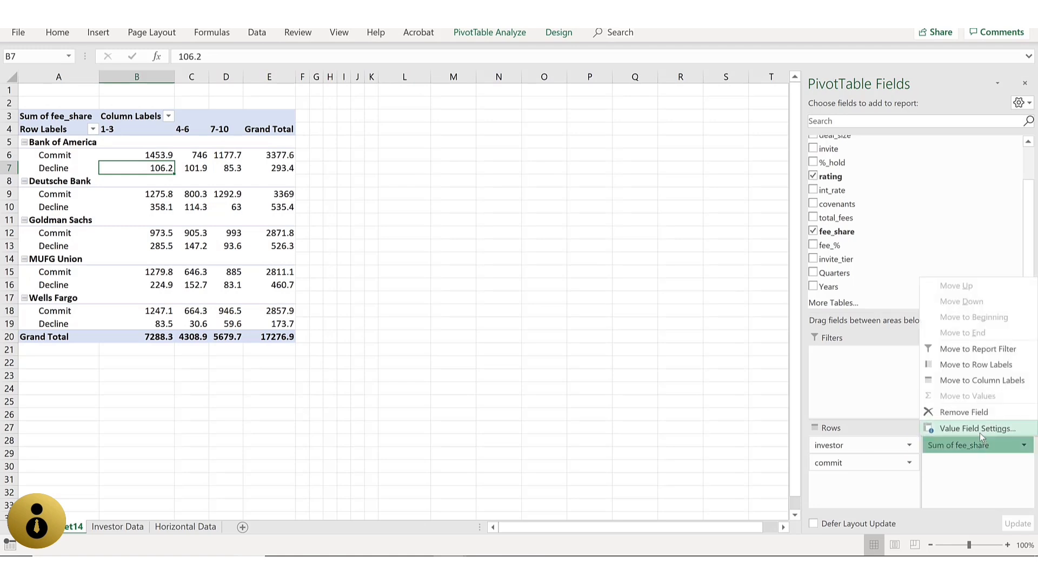
left_click(979, 433)
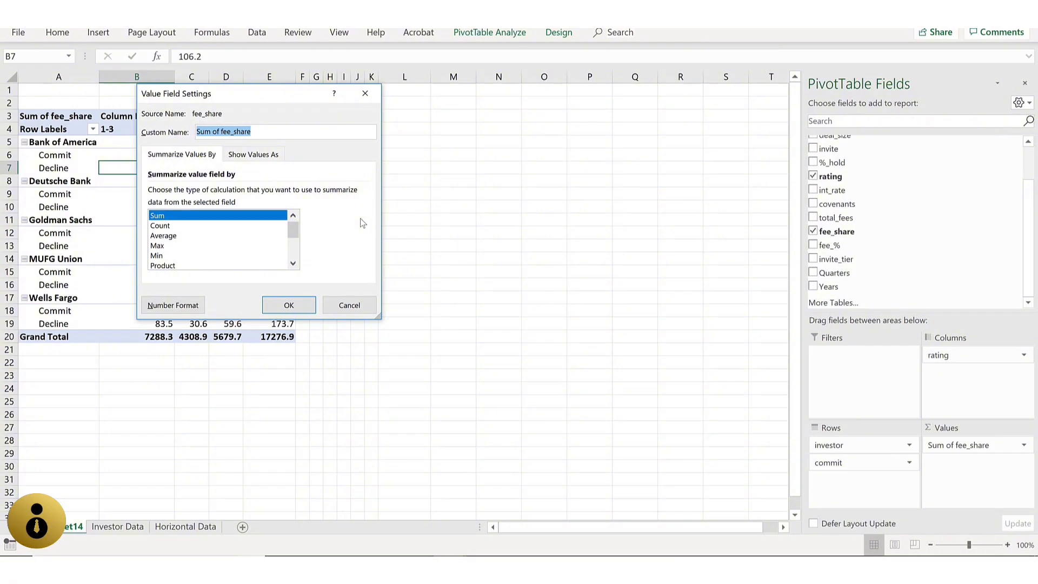
left_click(273, 154)
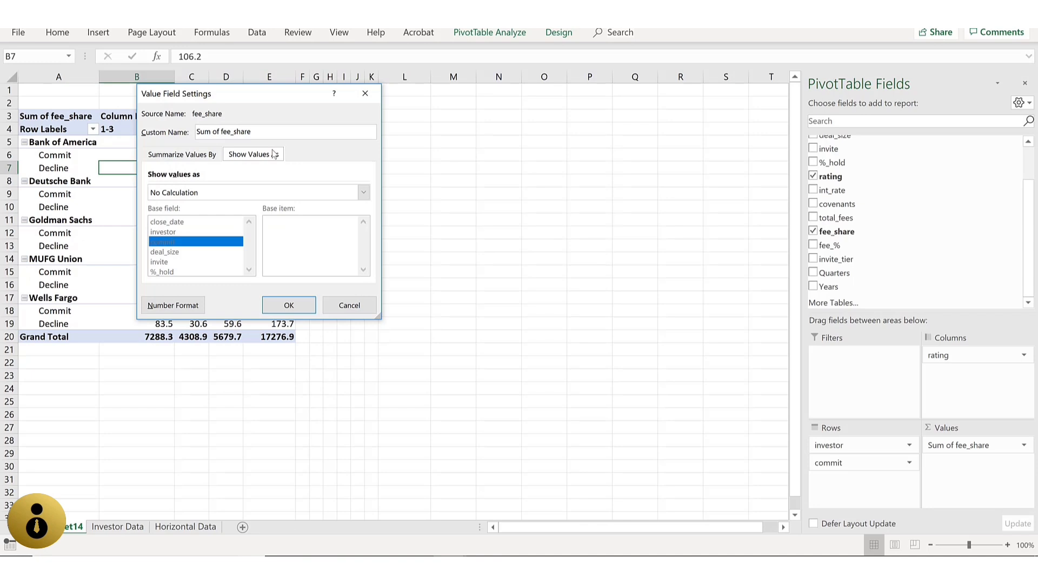
left_click(297, 194)
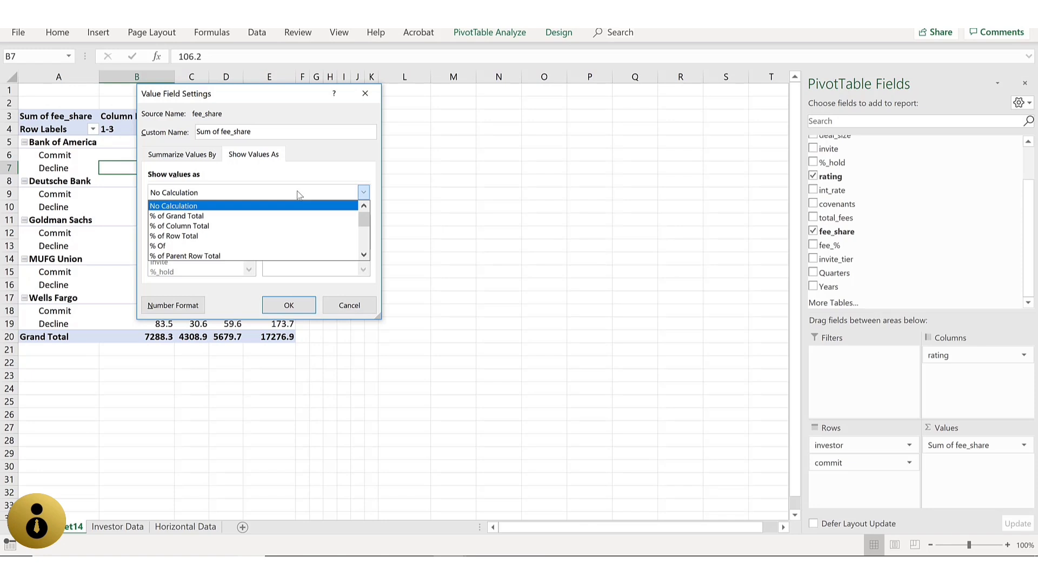
left_click(241, 241)
left_click(290, 305)
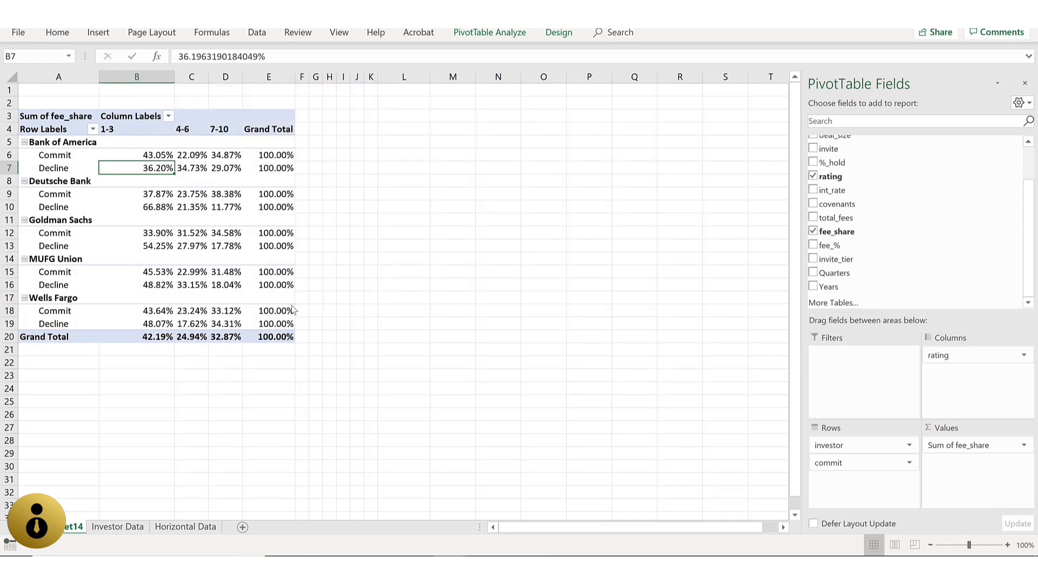
Step: Examine how Bank of America's Commit fee share is distributed across the 1-3, 4-6 and 7-10 rating bands
key("Up")
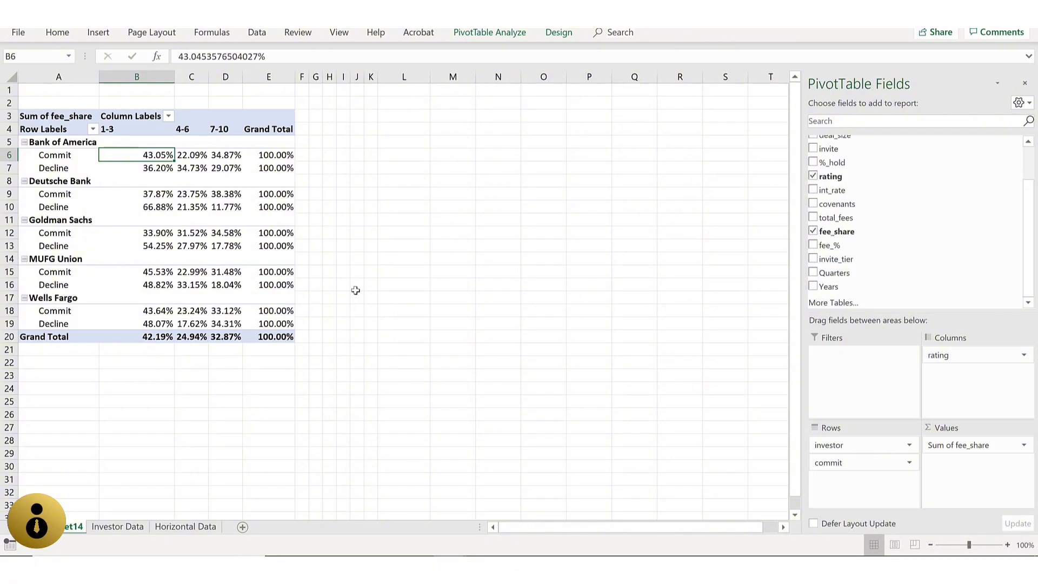
key("Left")
key("Right")
key("Right")
key("Right")
key("Right")
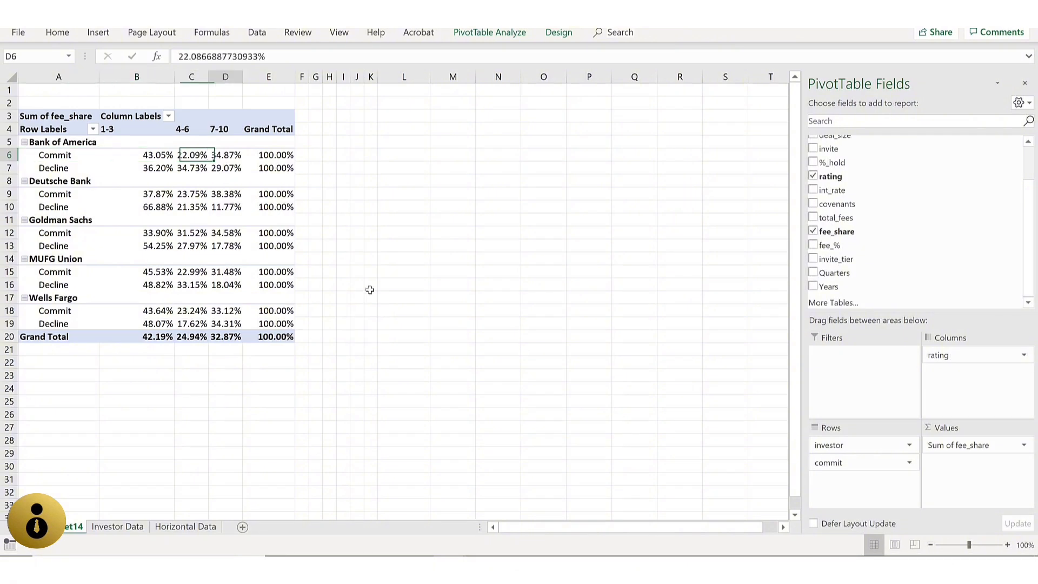
key("Left")
key("Left")
key("Left")
key("Left")
key("Right")
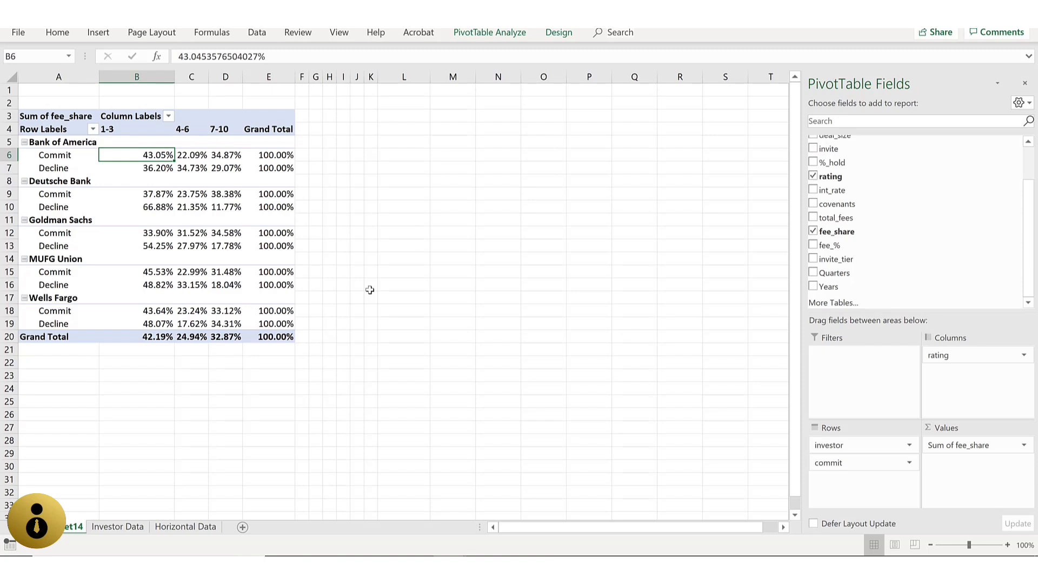
key("Up")
key("Up")
key("Down")
key("Down")
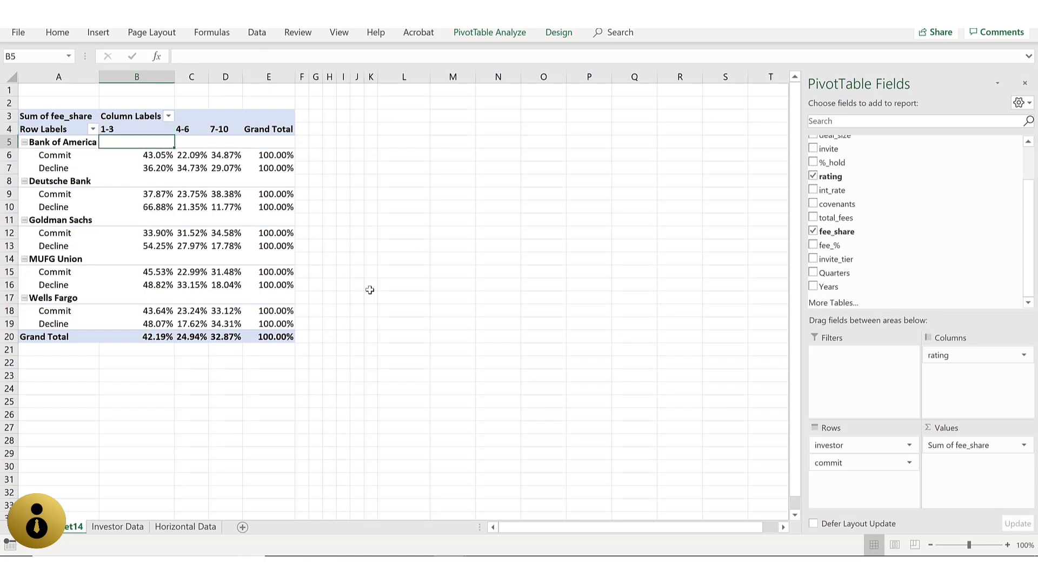
key("Right")
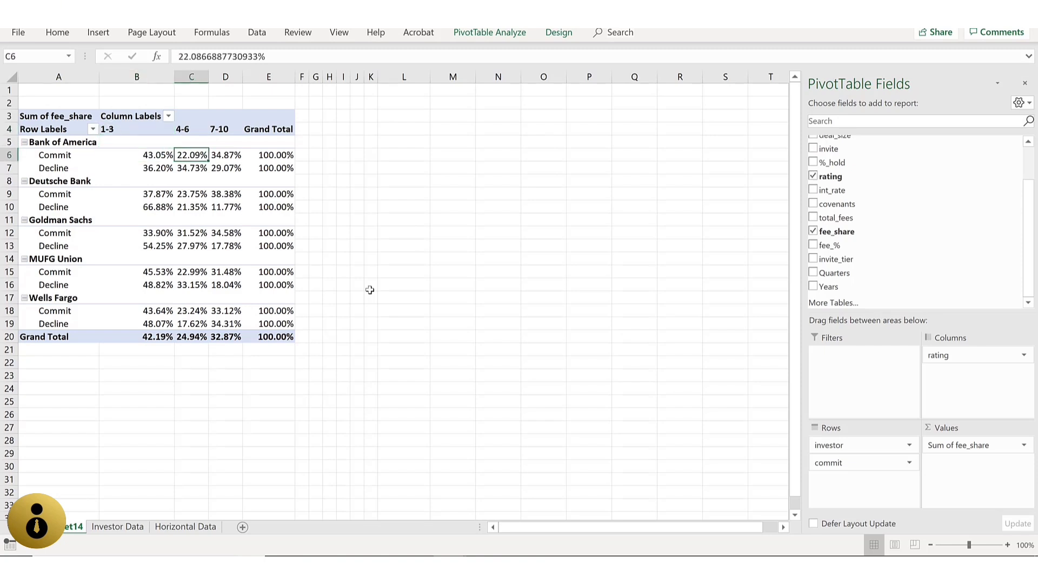
key("Up")
key("Up")
key("Down")
key("Down")
key("Right")
key("Left")
key("Left")
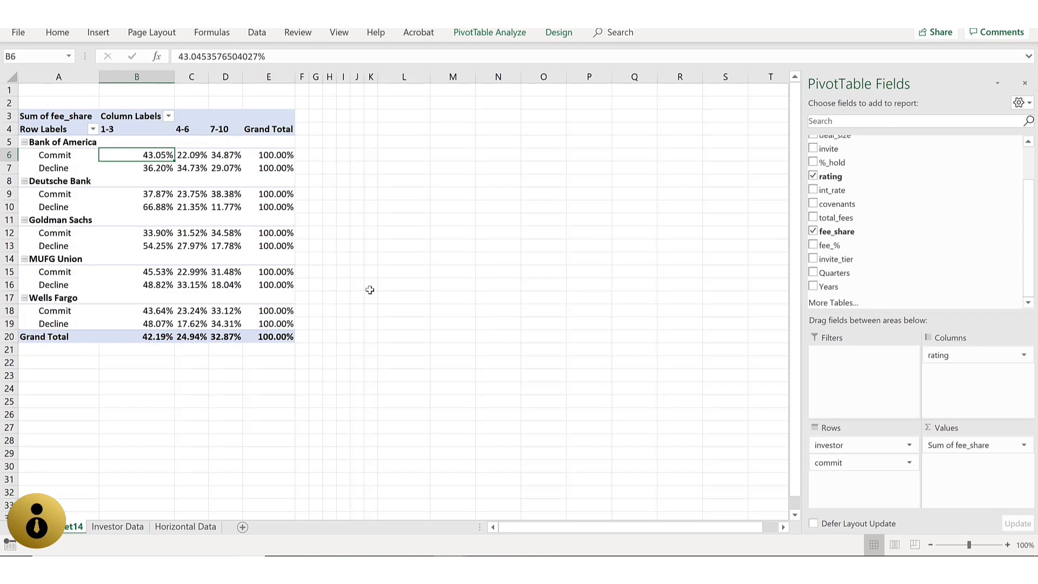
Step: Compare Bank of America's Commit fee-share percentages with those of Deutsche Bank, Goldman Sachs and MUFG Union by rating band
key("Right")
key("Right")
key("Down")
key("Down")
key("Down")
key("Left")
key("Left")
key("Up")
key("Up")
key("Up")
key("Down")
key("Down")
key("Down")
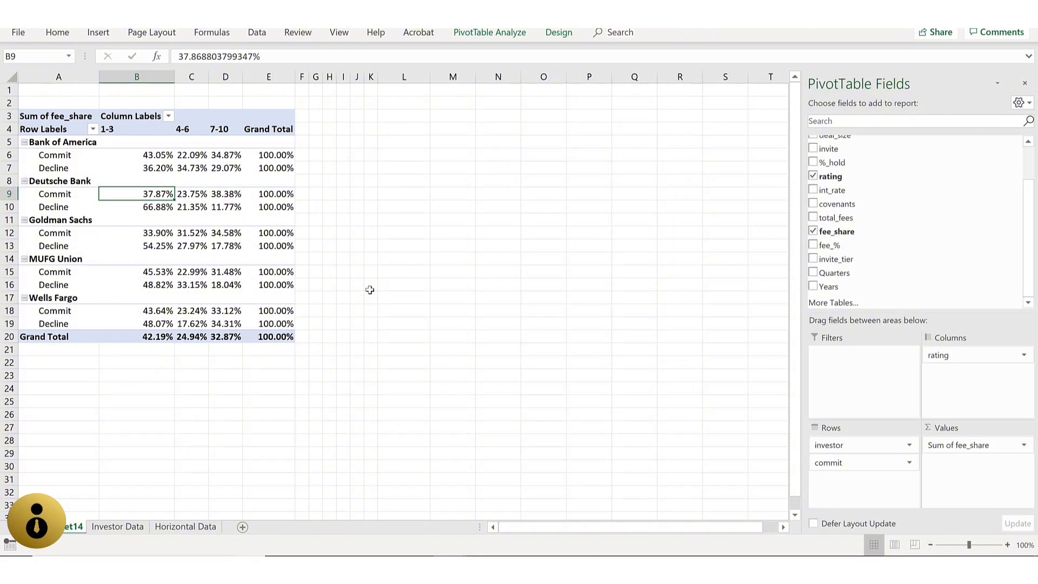
key("Right")
key("Right")
key("Left")
key("Left")
key("Down")
key("Down")
key("Down")
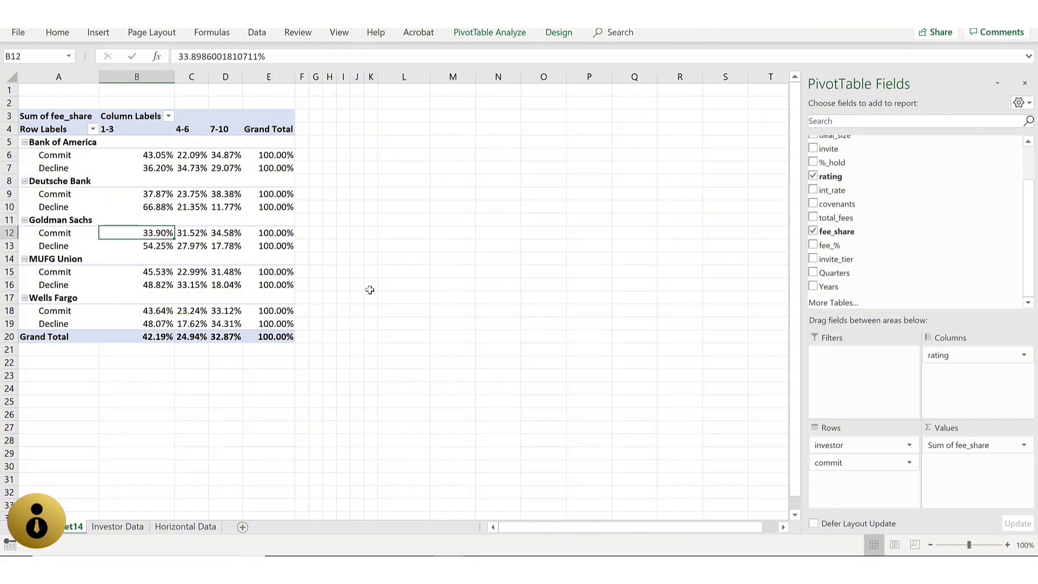
key("Down")
key("Down")
key("Down")
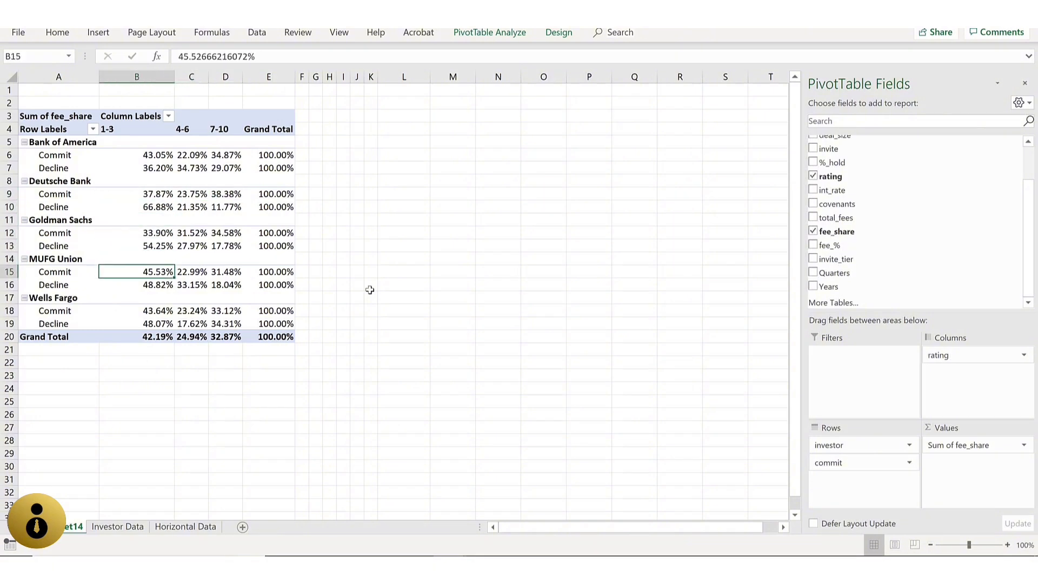
Step: Check Wells Fargo's Commit fee-share percentage in the 1-3 rating band
key("Down")
key("Down")
key("Down")
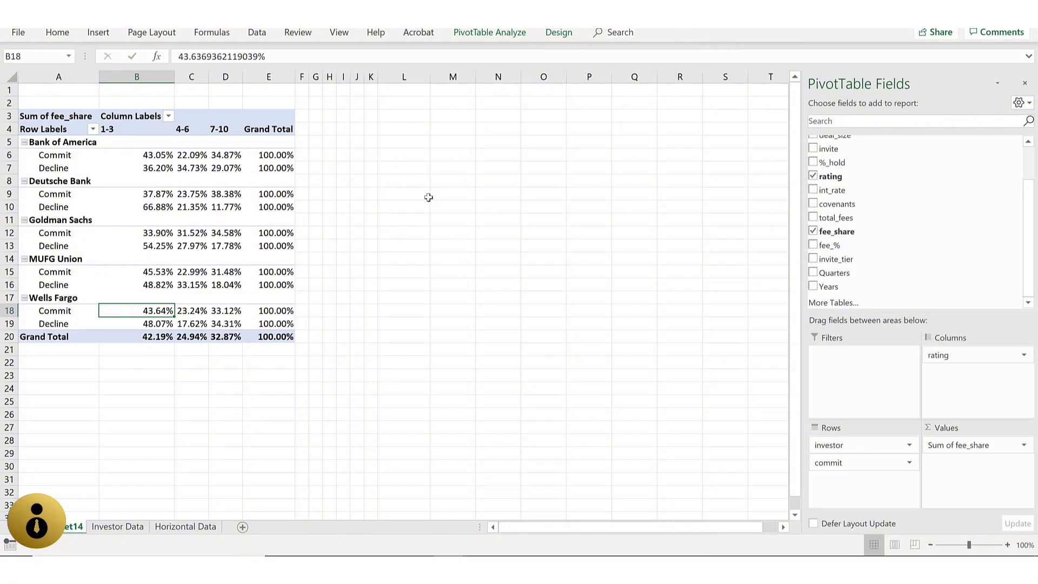
Step: Insert a clustered column PivotChart from the fee-share PivotTable and enlarge it beside the row labels
key("alt")
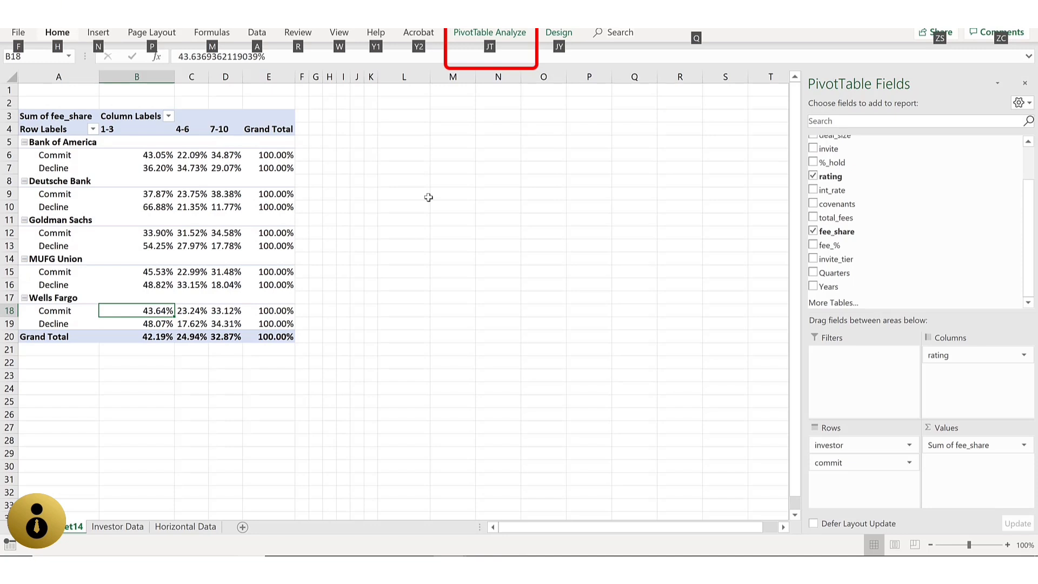
key("j")
key("t")
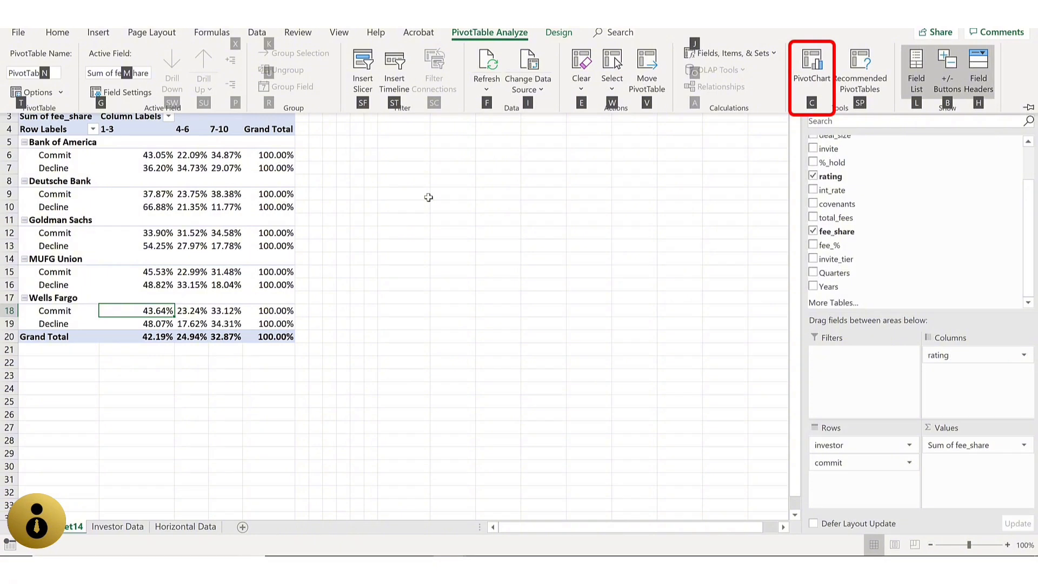
key("c")
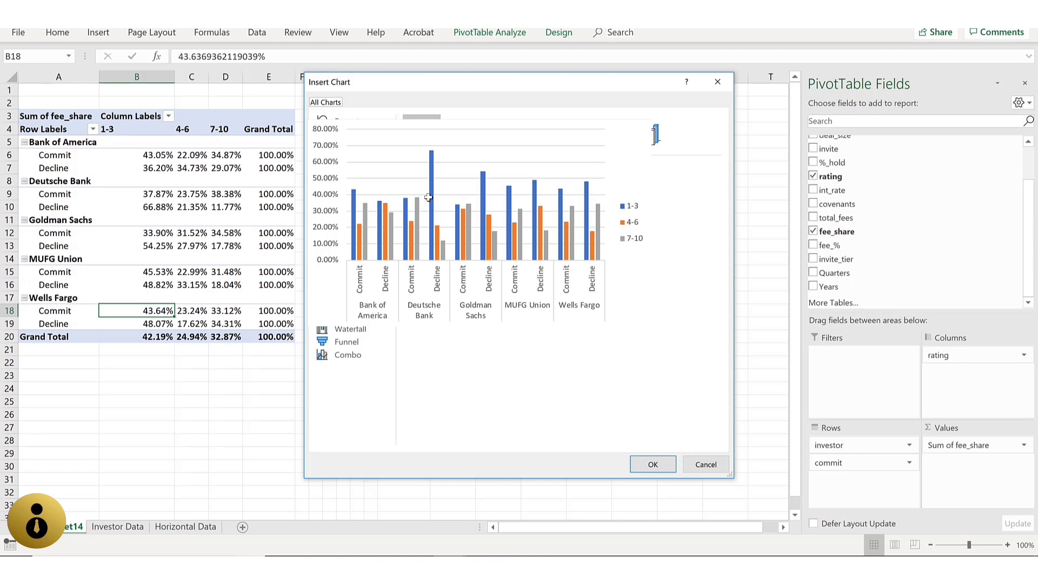
key("Return")
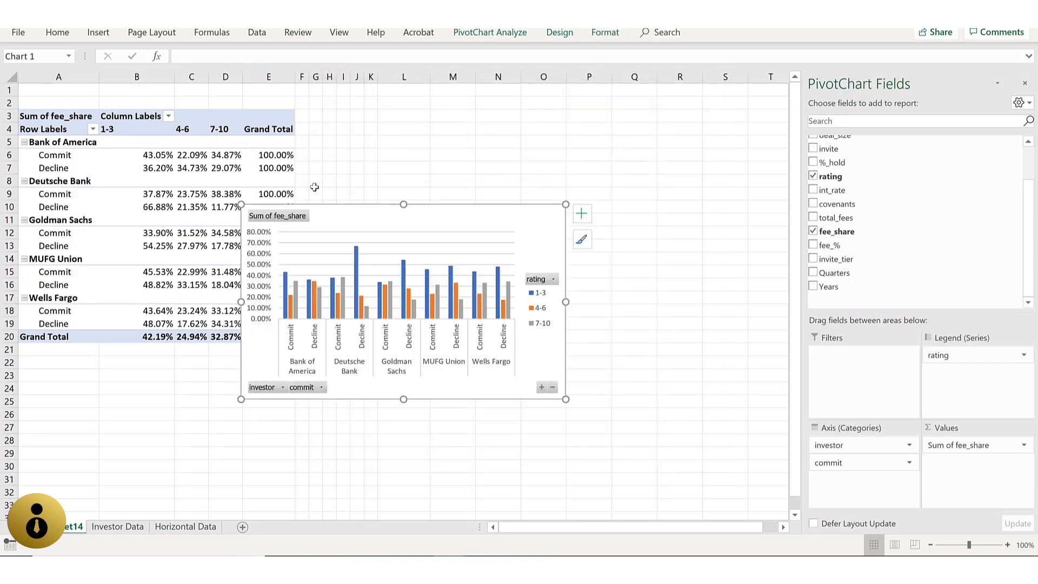
left_click_drag(239, 205, 214, 143)
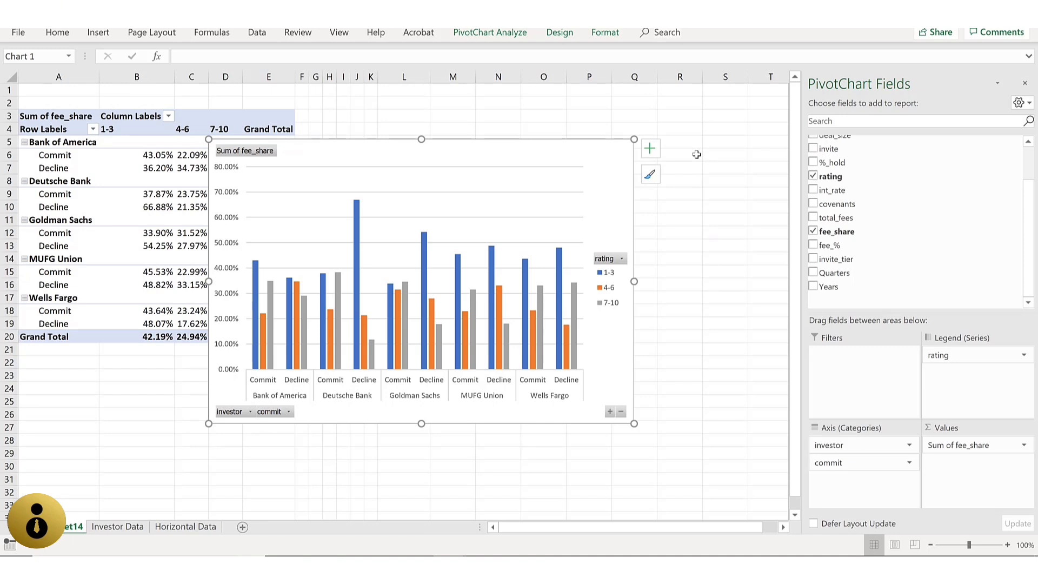
Step: Filter the 1-3 rating band out of the PivotChart and include it again
left_click(621, 260)
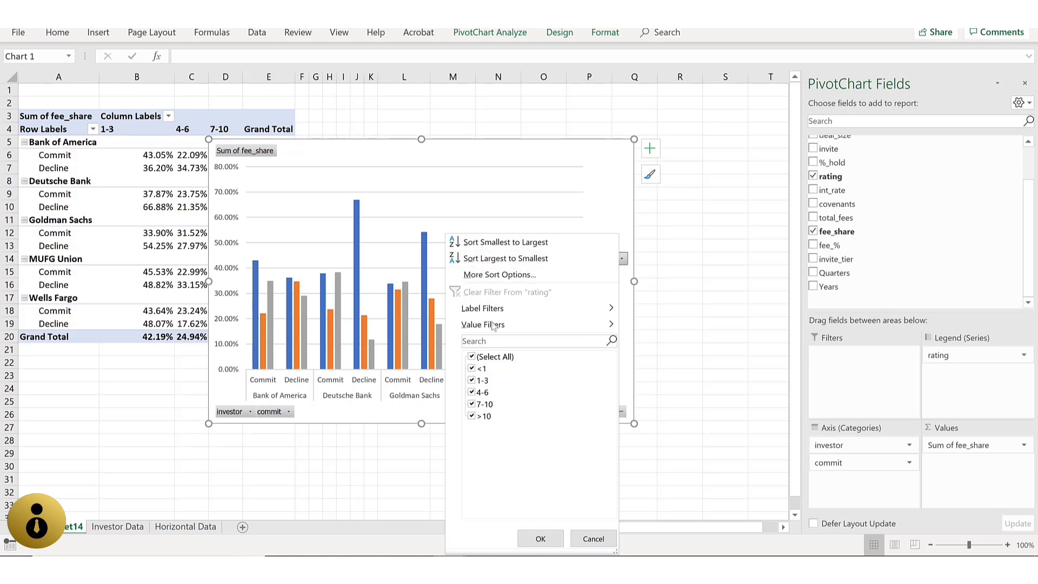
left_click(471, 380)
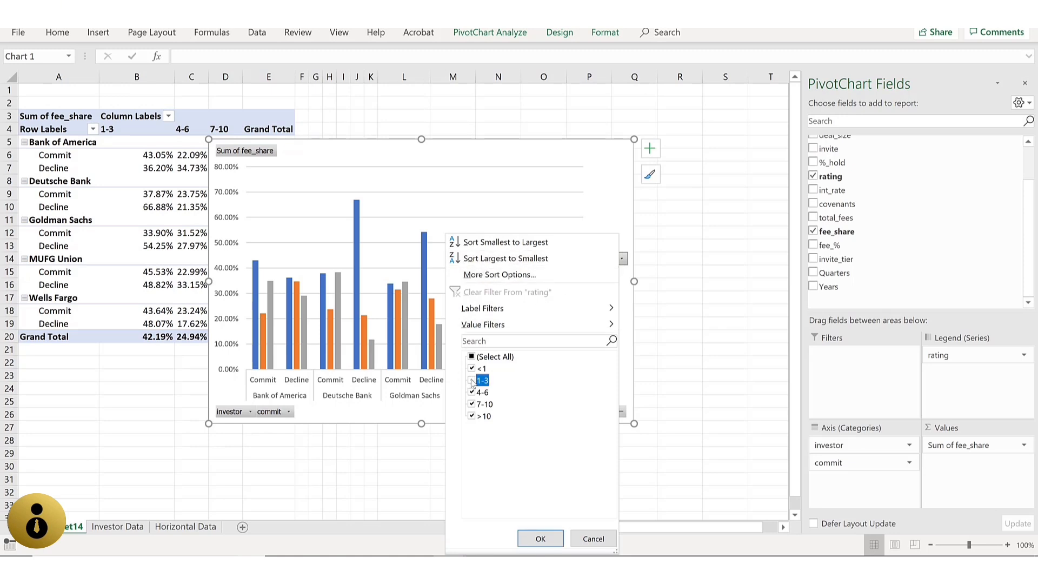
left_click(539, 538)
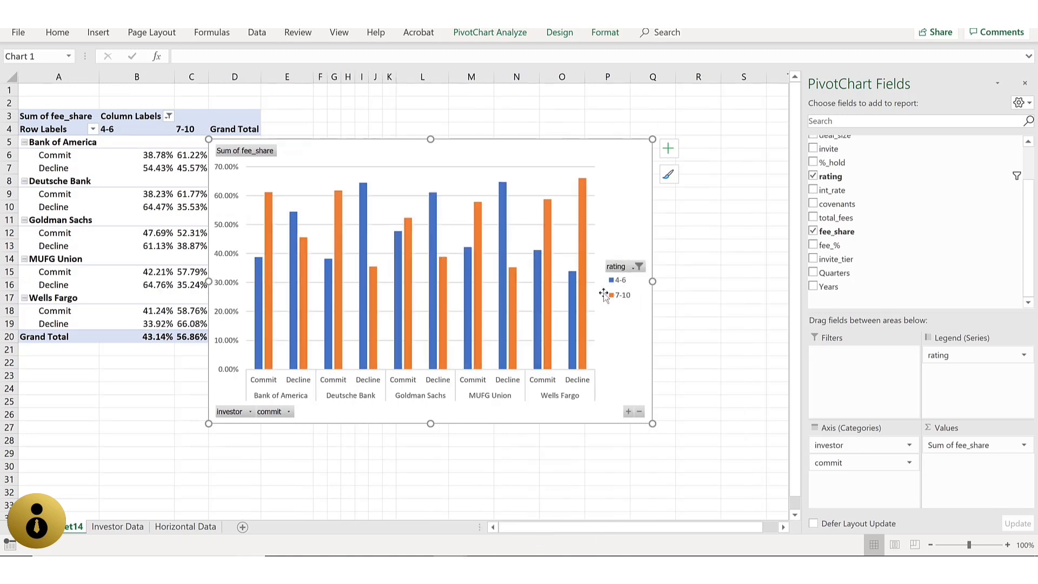
left_click(639, 266)
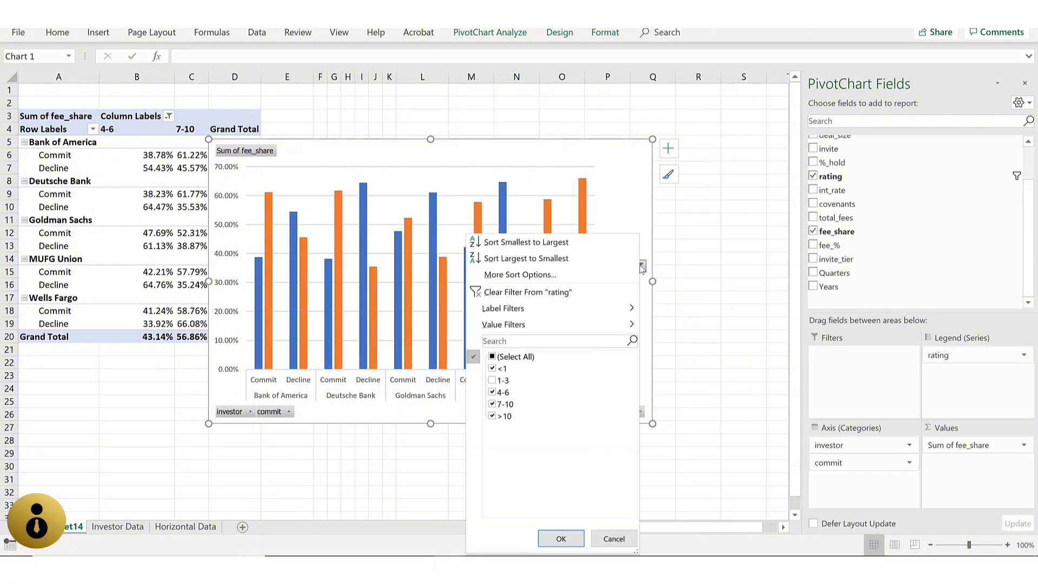
left_click(492, 381)
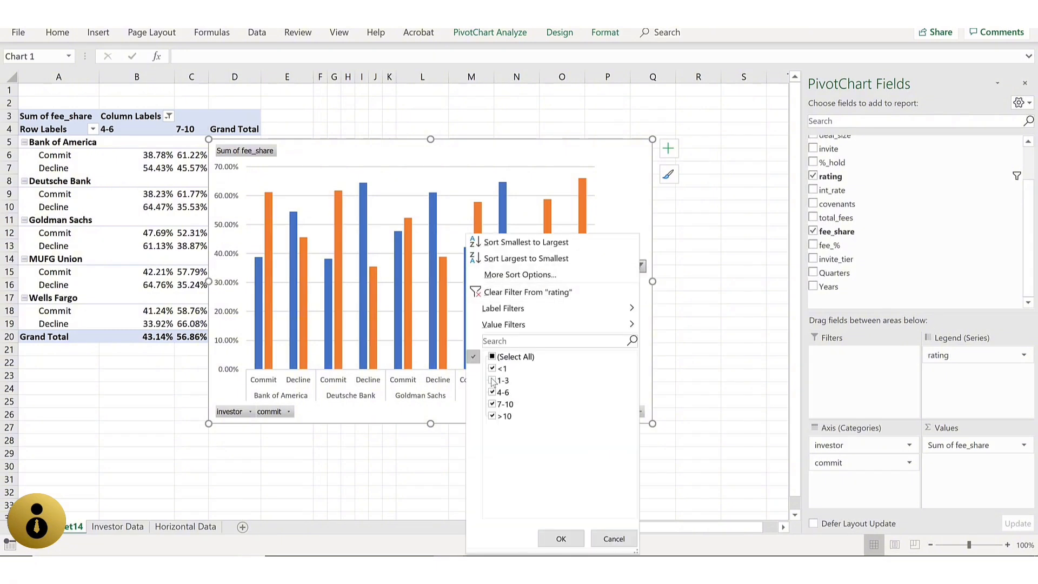
left_click(560, 538)
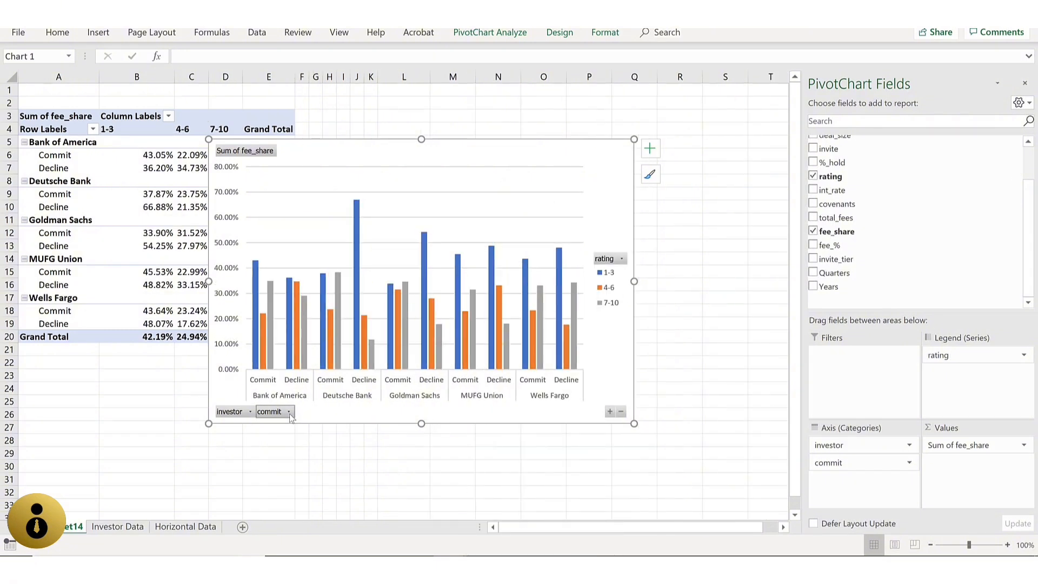
Step: Filter the PivotChart's commit field to exclude Decline and keep only Commit
left_click(289, 412)
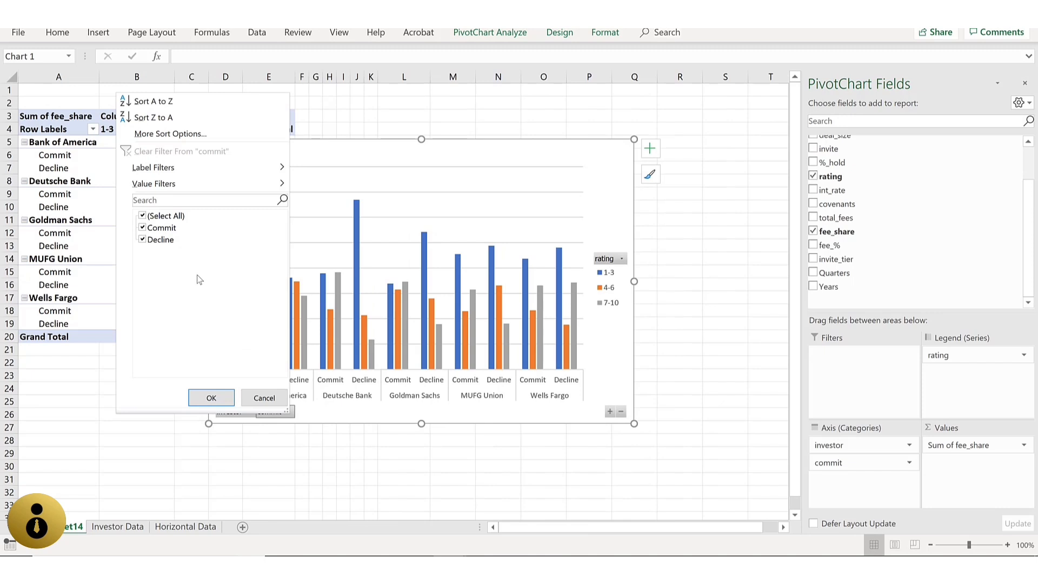
left_click(153, 242)
left_click(210, 398)
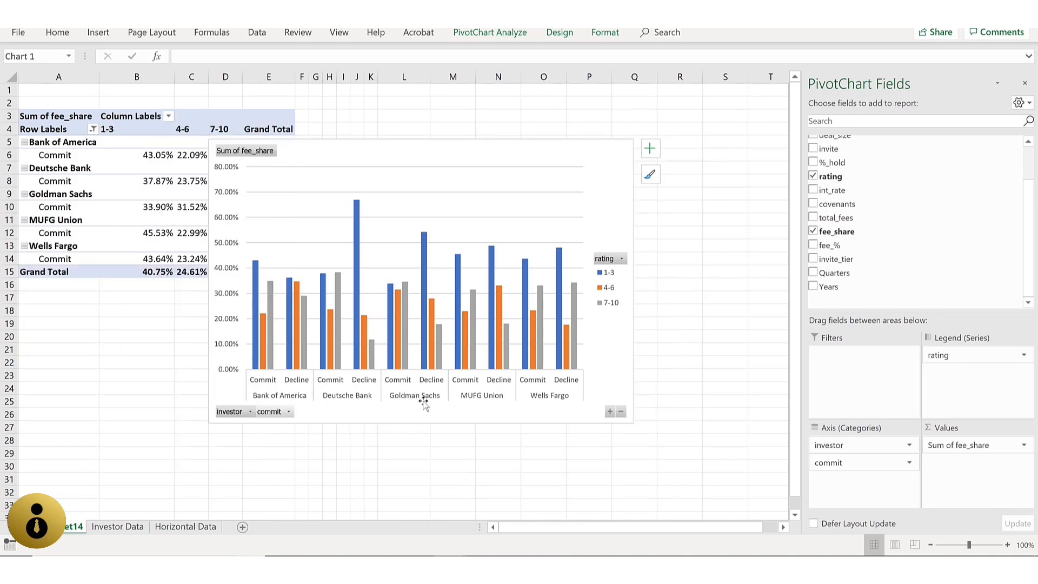